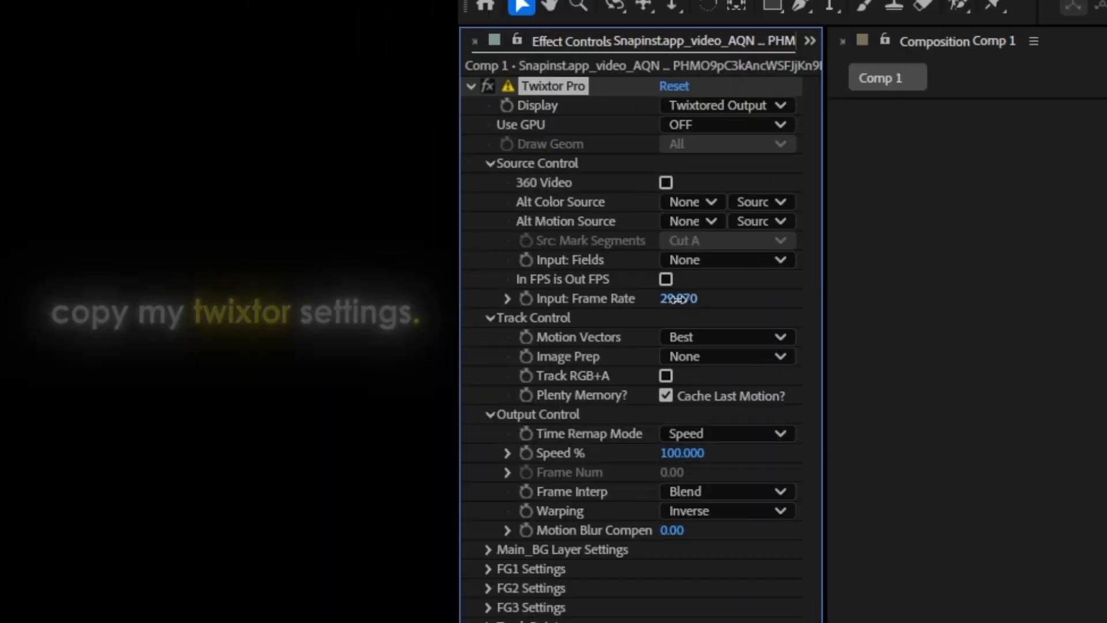
Step: Configure Twixtor Pro with an input frame rate of 30, Motion Weighted frame interpolation and Inverse w/ Smart warping
click(679, 298)
text(30)
key(Return)
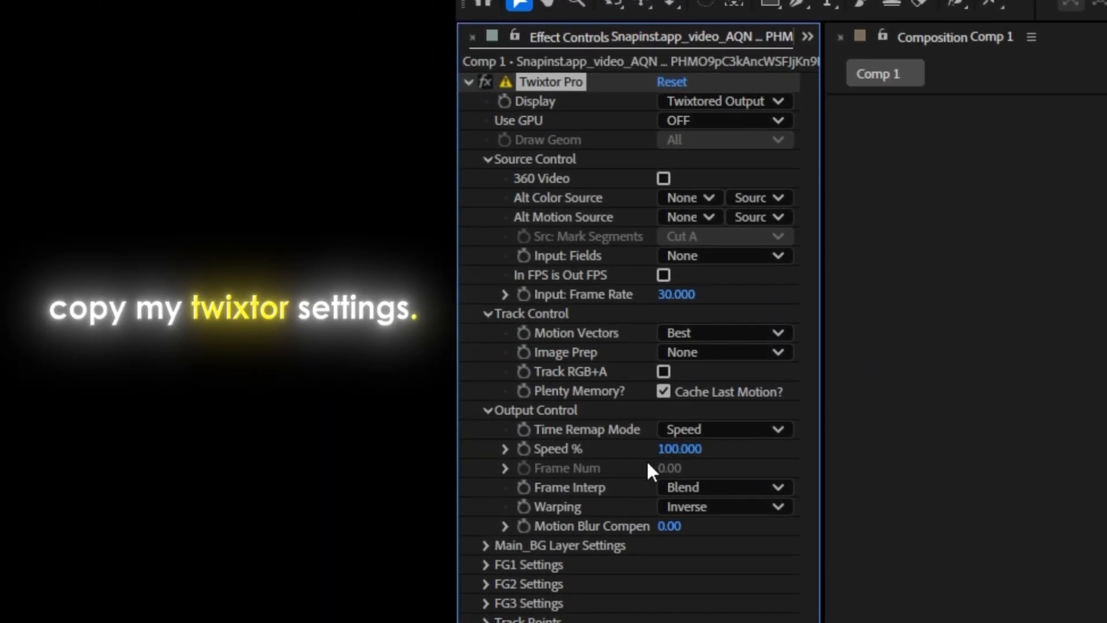
click(707, 489)
click(724, 562)
click(705, 506)
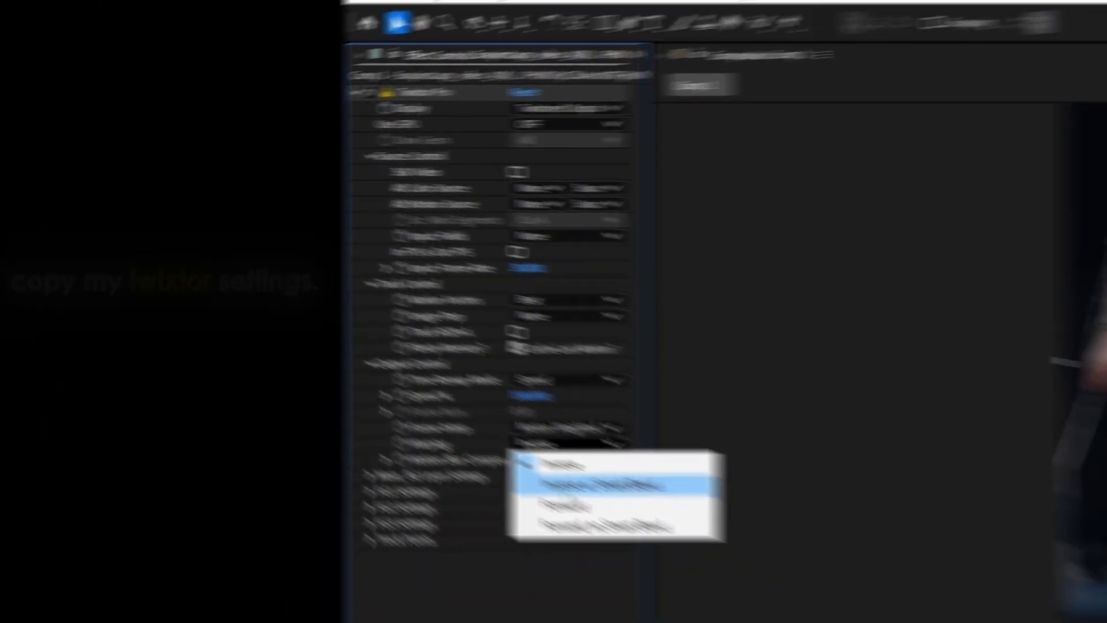
click(571, 487)
Step: Keyframe Twixtor's Speed % at 100 at 0:00:05:22 and at 10 at 0:00:05:24
click(400, 395)
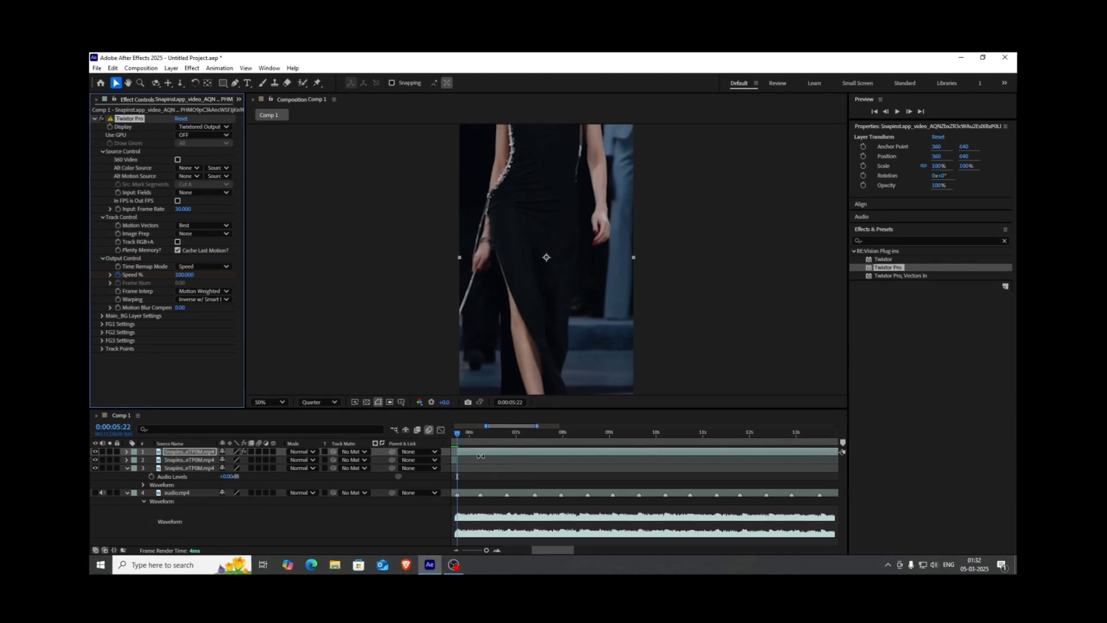
key(u)
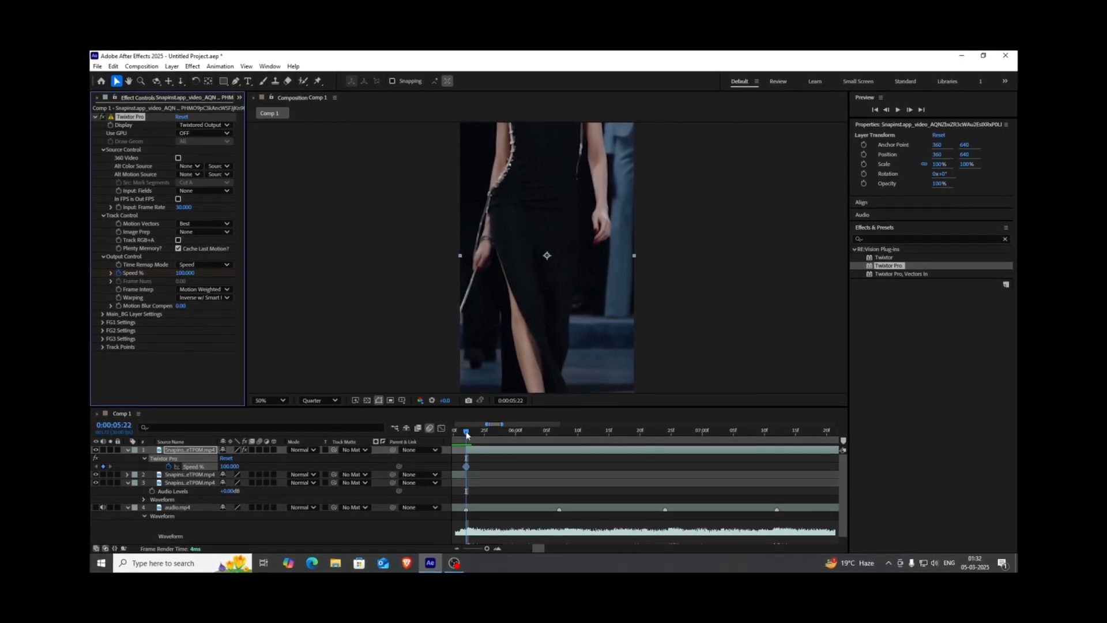
drag(466, 436, 522, 464)
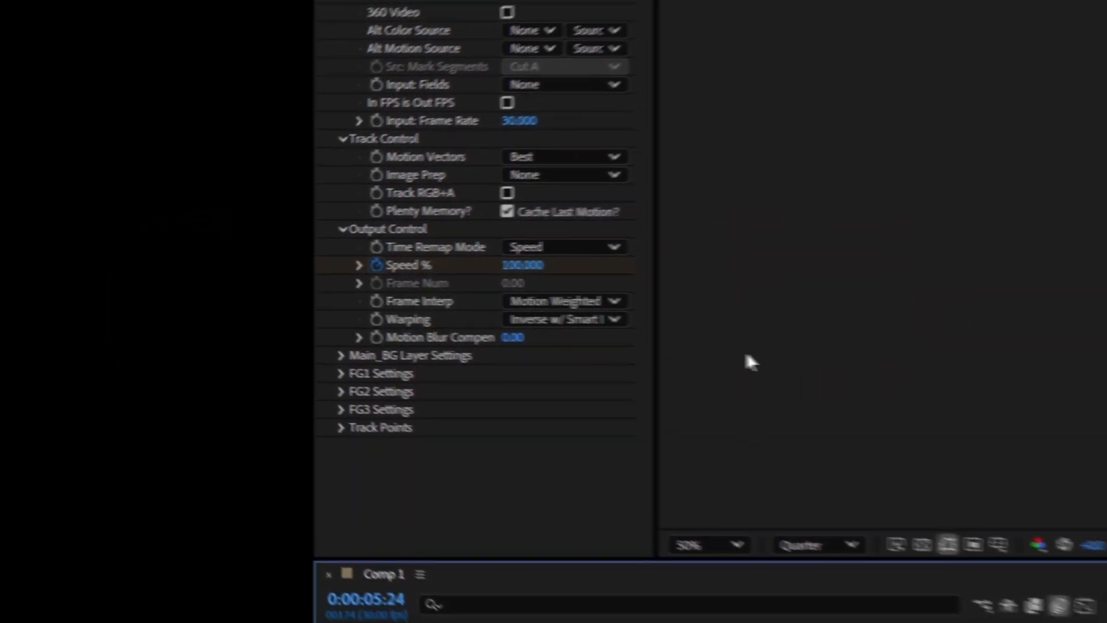
click(567, 266)
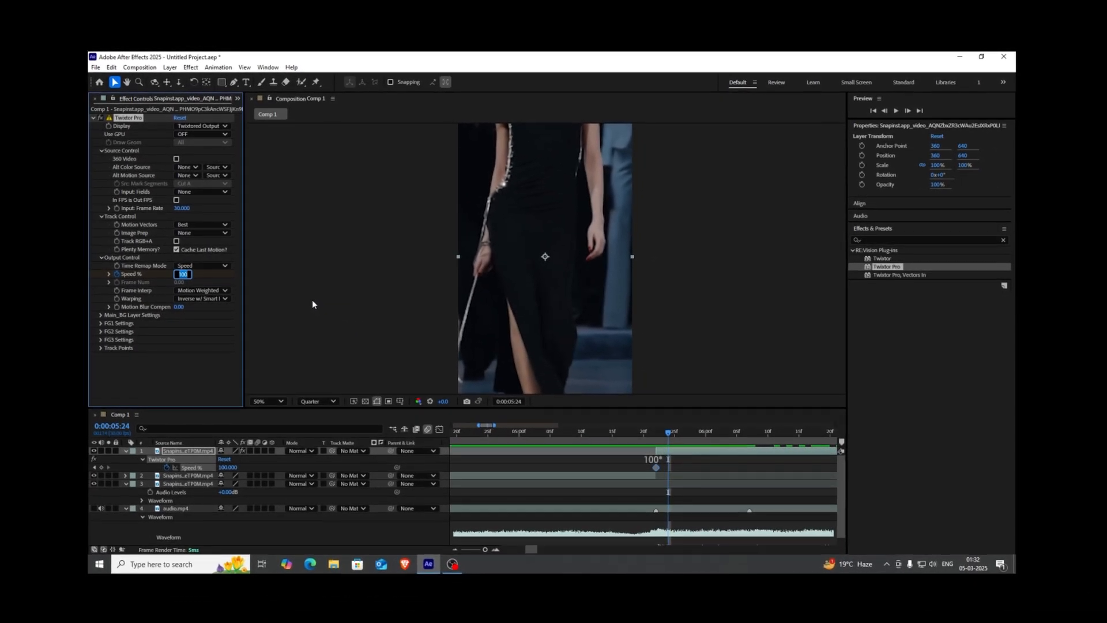
text(10)
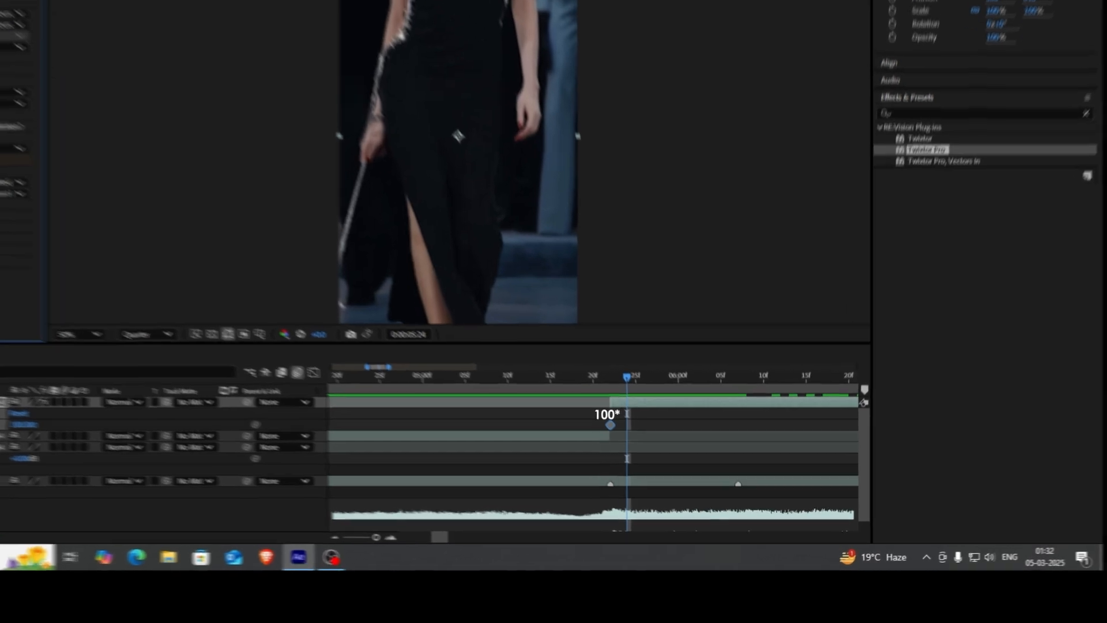
key(Return)
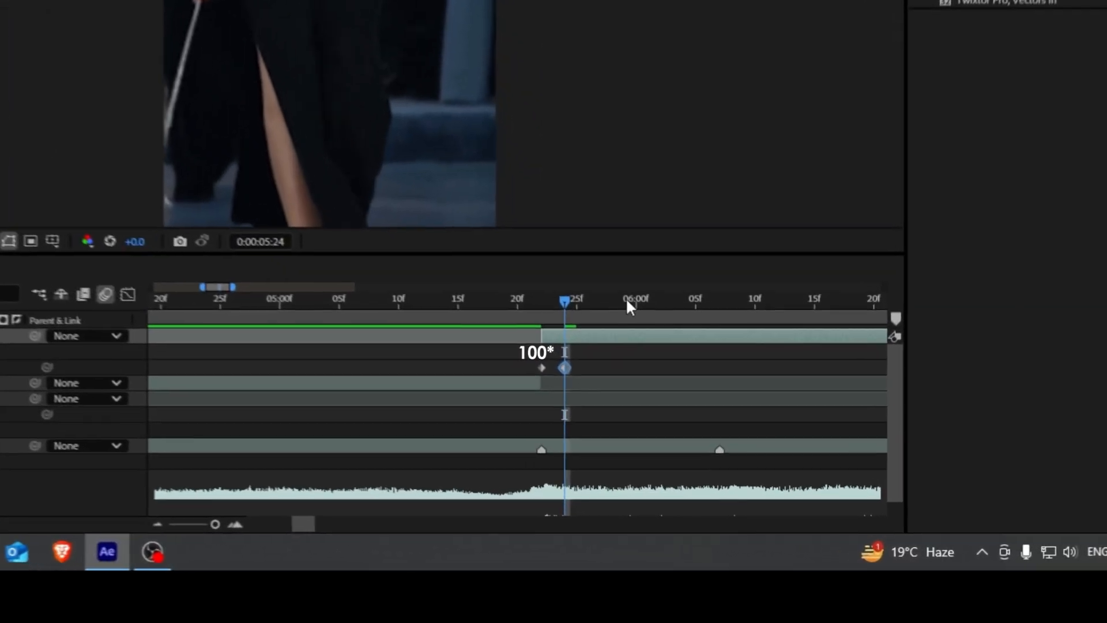
click(626, 300)
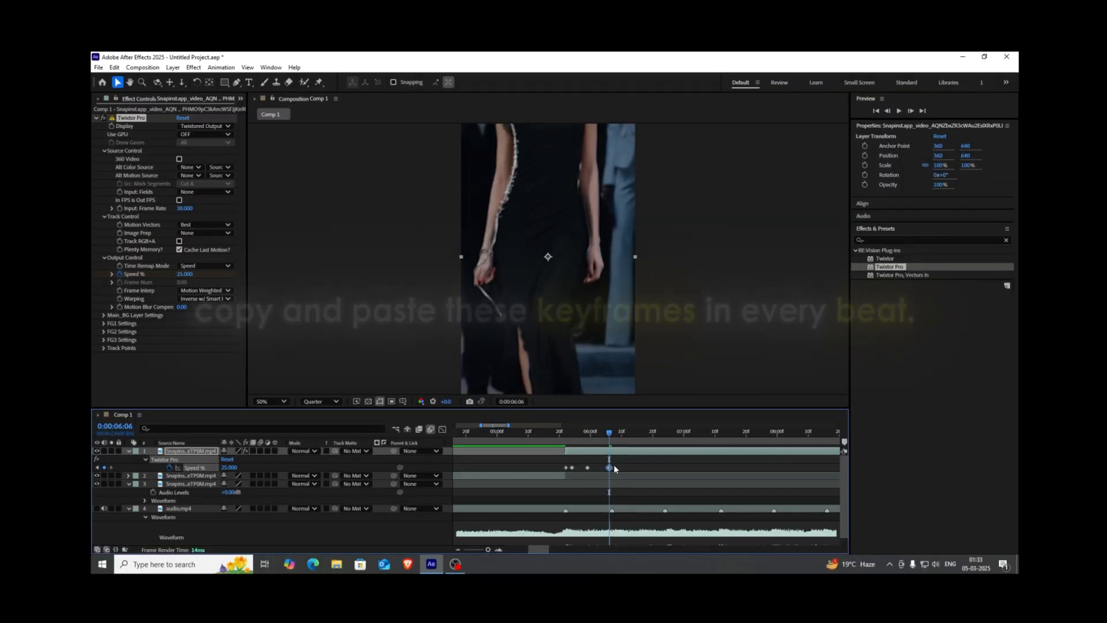
Step: Paste the copied Speed % keyframes at successive audio beat markers from 0:00:06:07 onward
scroll(770, 348, up, 2)
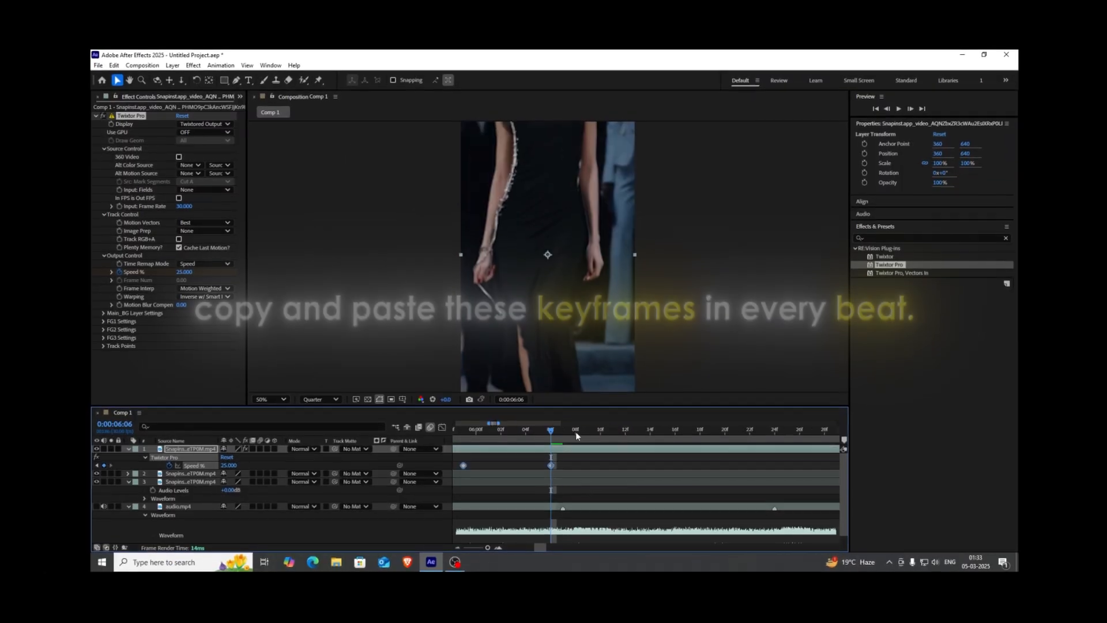
click(711, 274)
key(ctrl+v)
click(771, 432)
mouse_move(736, 465)
mouse_down()
mouse_move(760, 465)
mouse_move(721, 468)
mouse_up()
key(ctrl+v)
key(minus)
key(ctrl+v)
scroll(709, 469, right, 1)
Step: Preview the retimed section and continue pasting the Speed % keyframes at the following beats up to 0:00:08:16
click(572, 434)
key(space)
click(722, 436)
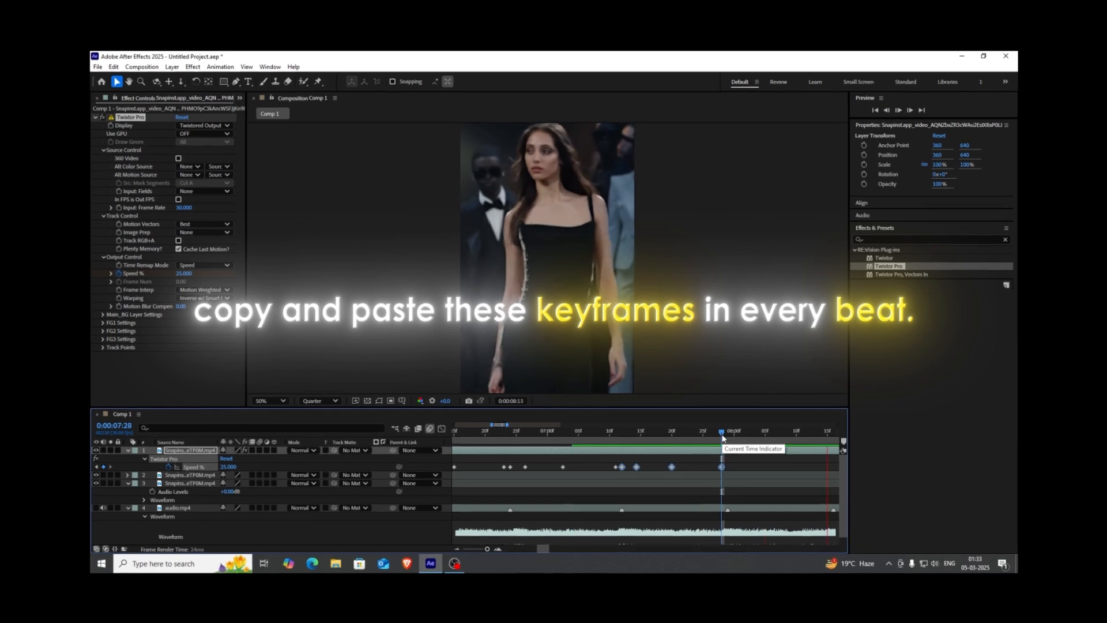
key(Page_Down)
drag(689, 473, 700, 472)
key(ctrl+v)
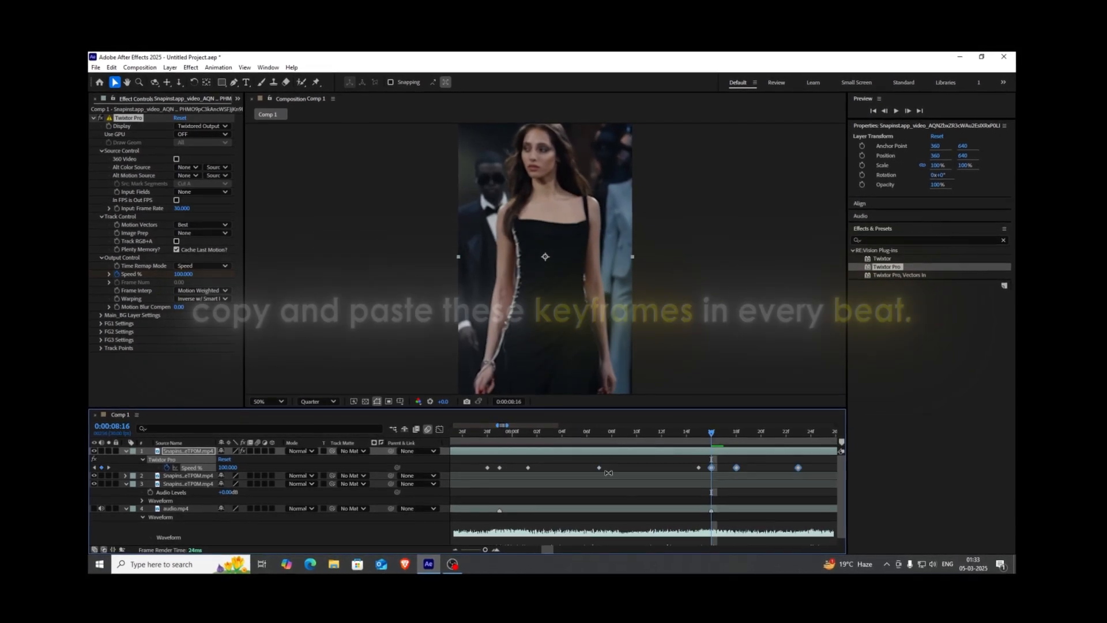
Step: Play back the clip to review the repeated Speed % keyframes against the beats
scroll(607, 472, down, 5)
click(577, 436)
key(space)
scroll(563, 460, up, 4)
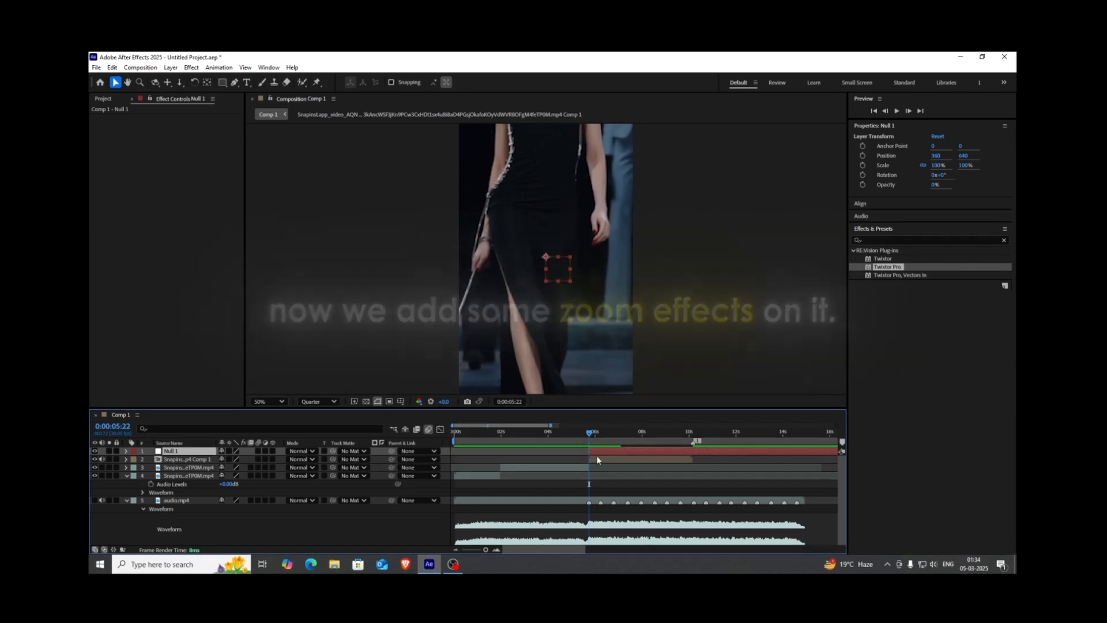
Step: Parent the precomposed clip layer to Null 1
key(=)
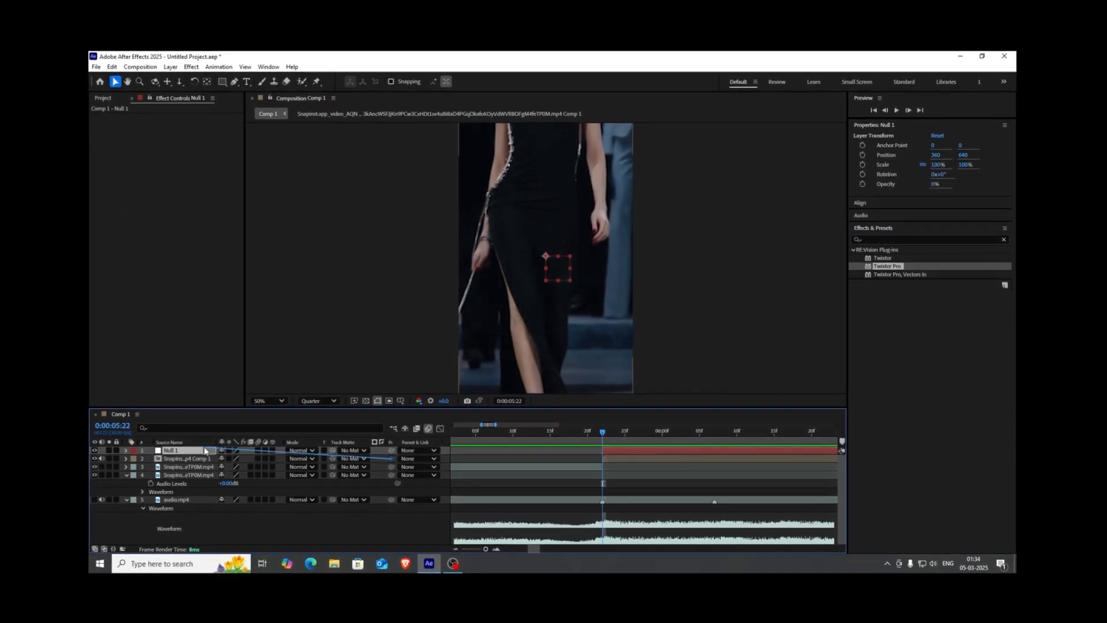
drag(205, 451, 206, 451)
Step: Add Scale, Position and Rotation keyframes to Null 1 at 0:00:05:22 and reveal all its keyframed properties
key(s)
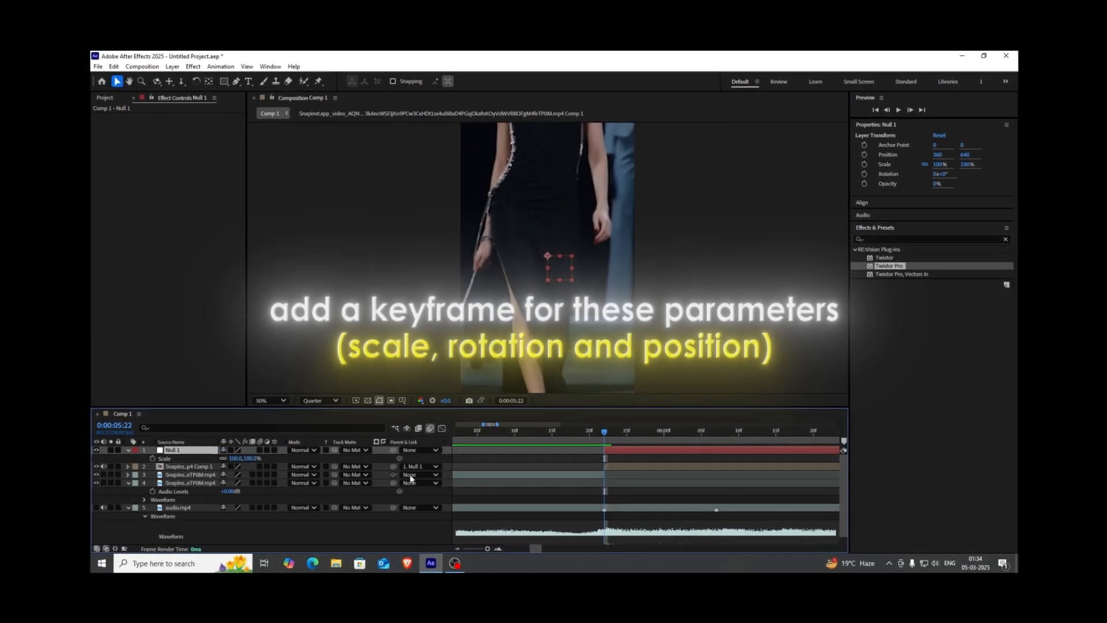
click(153, 459)
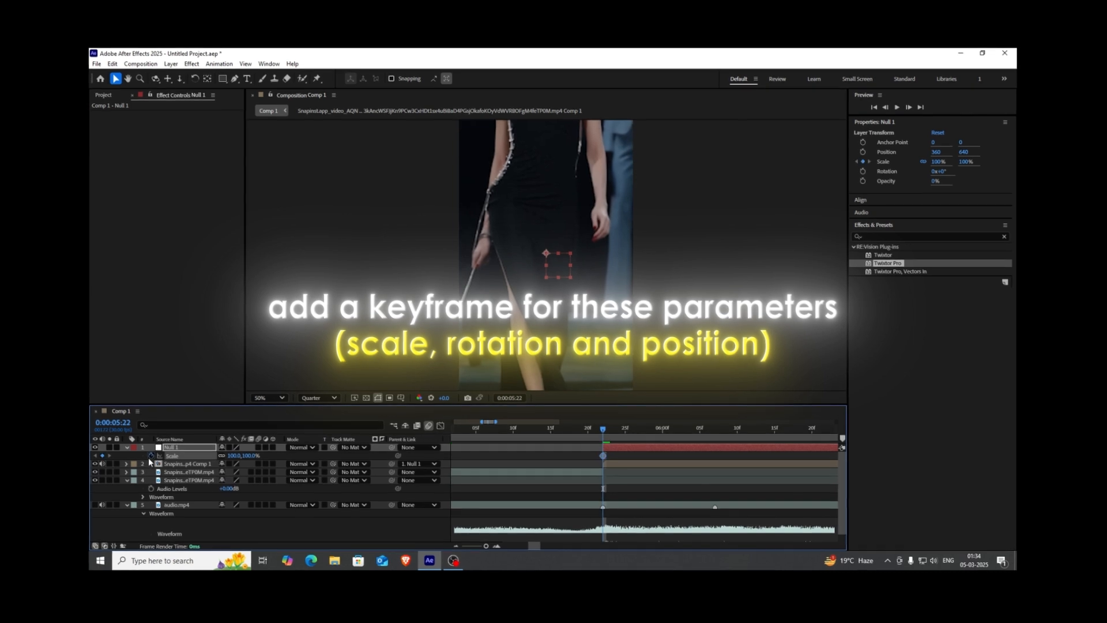
key(p)
click(151, 455)
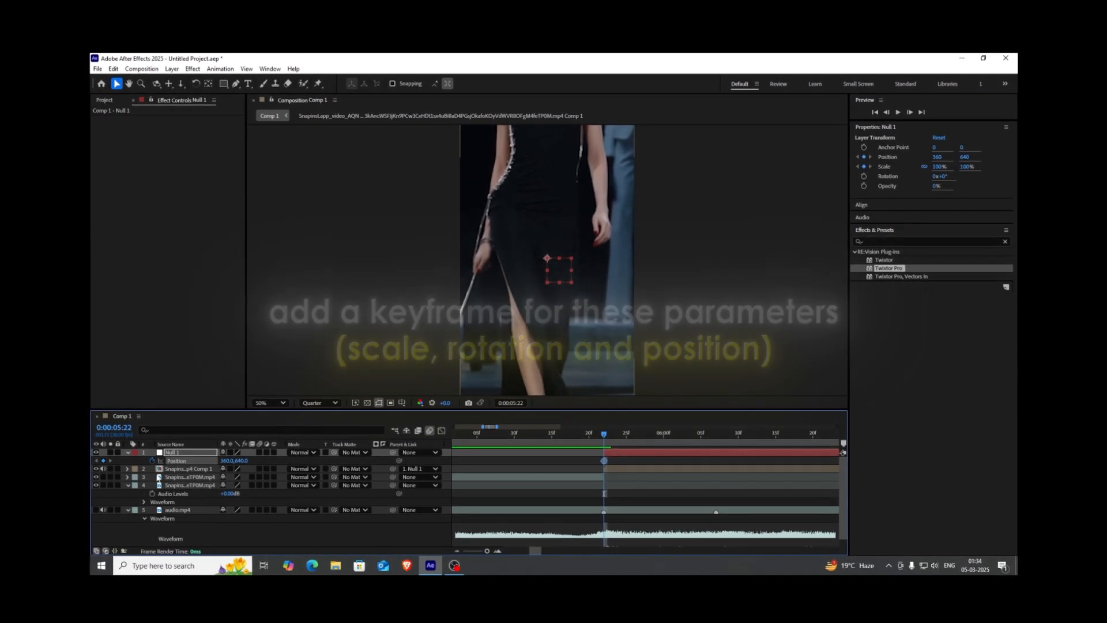
key(r)
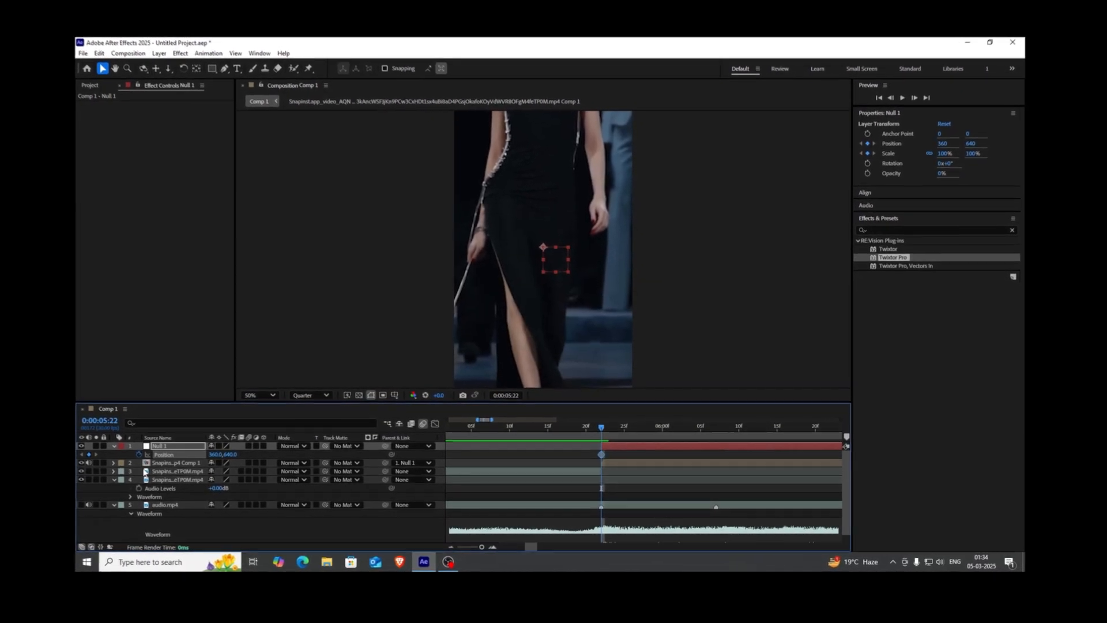
click(150, 455)
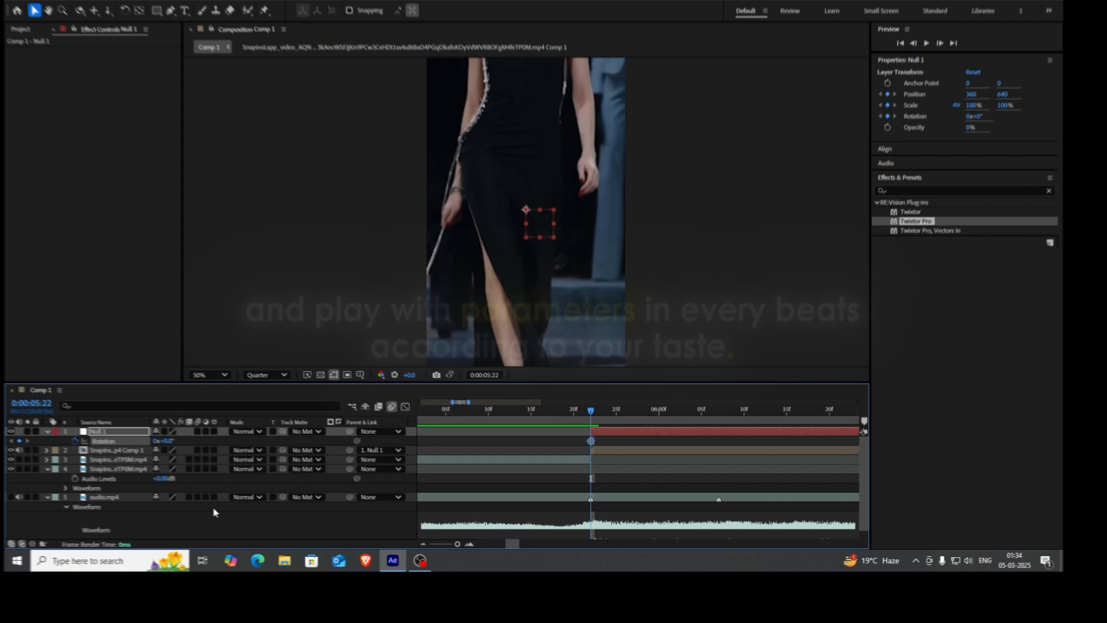
key(u)
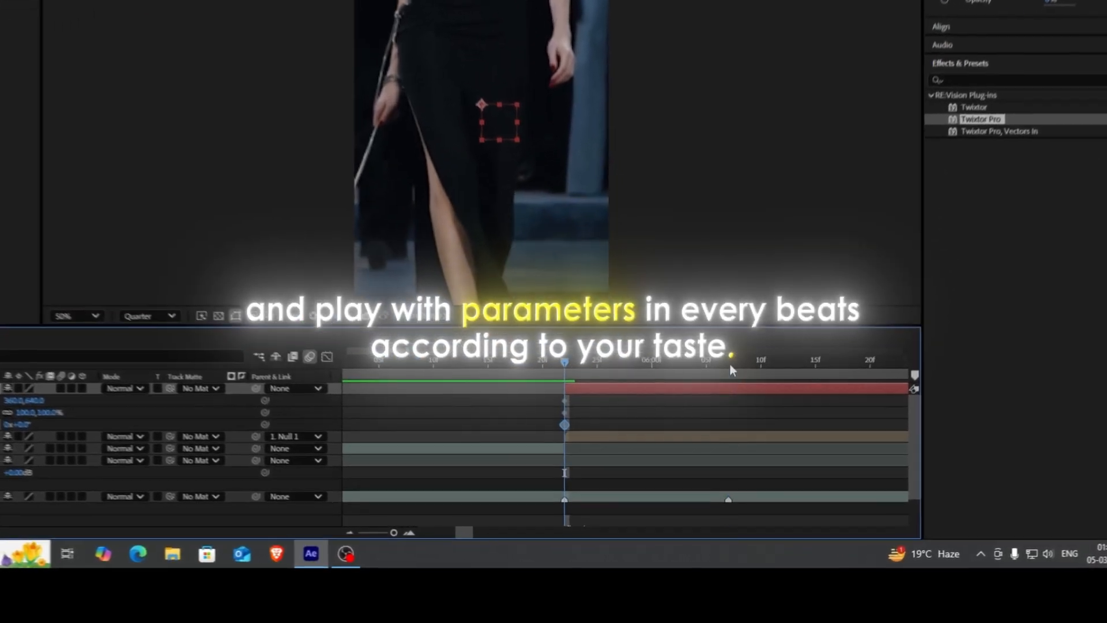
Step: At the beat at 0:00:06:07, scale Null 1 to 153%, rotate it to -5° and shift it upward
click(727, 371)
scroll(498, 421, down, 1)
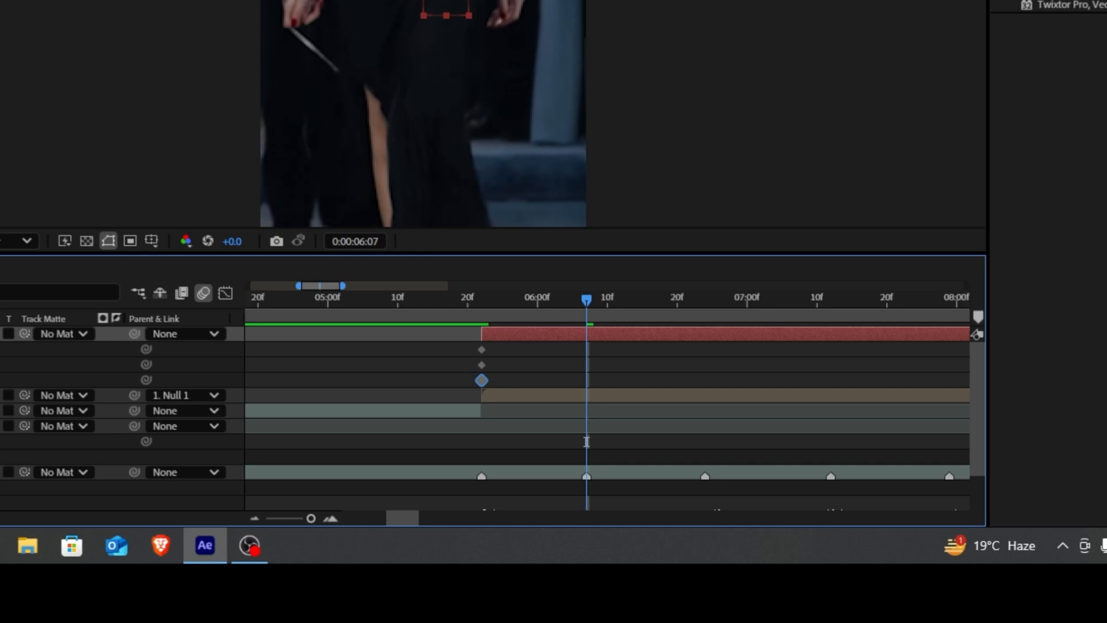
drag(467, 27, 545, 133)
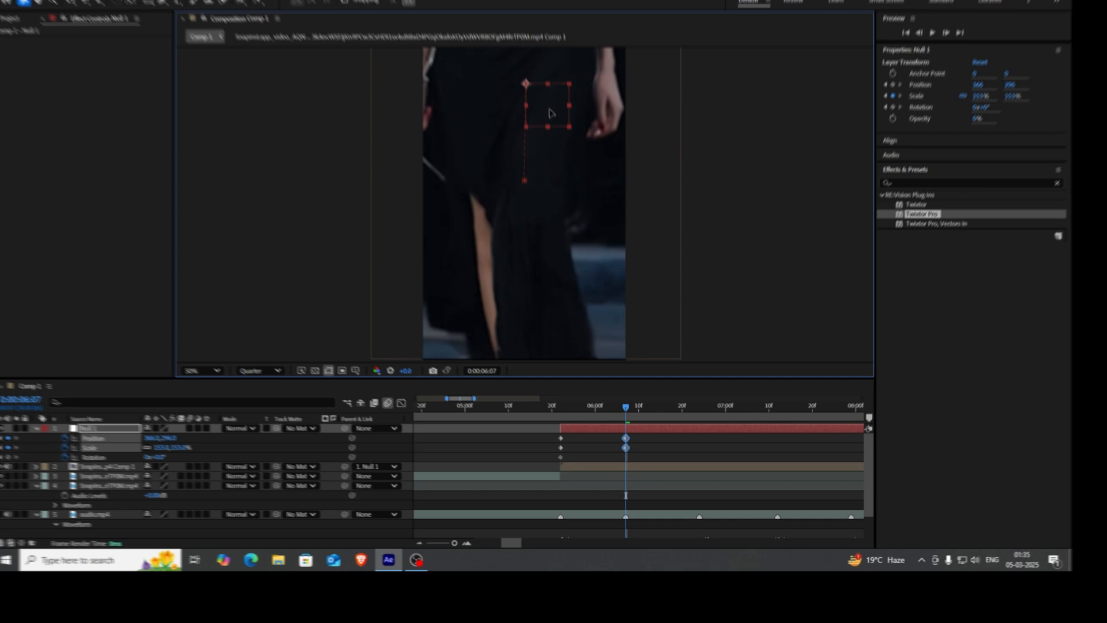
scroll(539, 190, down, 2)
scroll(540, 212, up, 2)
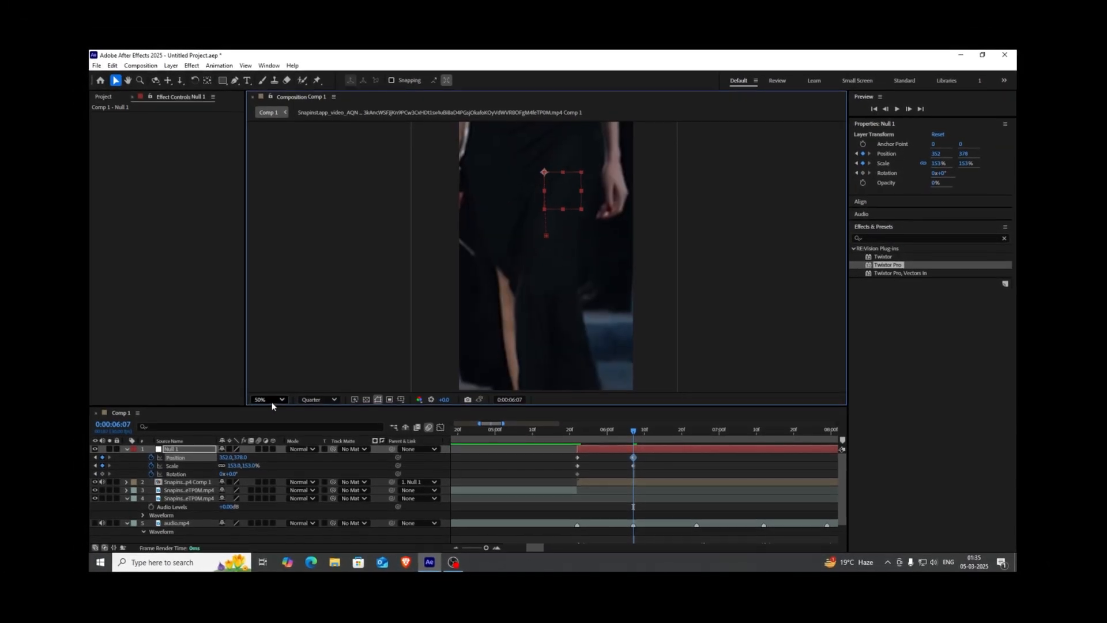
drag(230, 475, 227, 475)
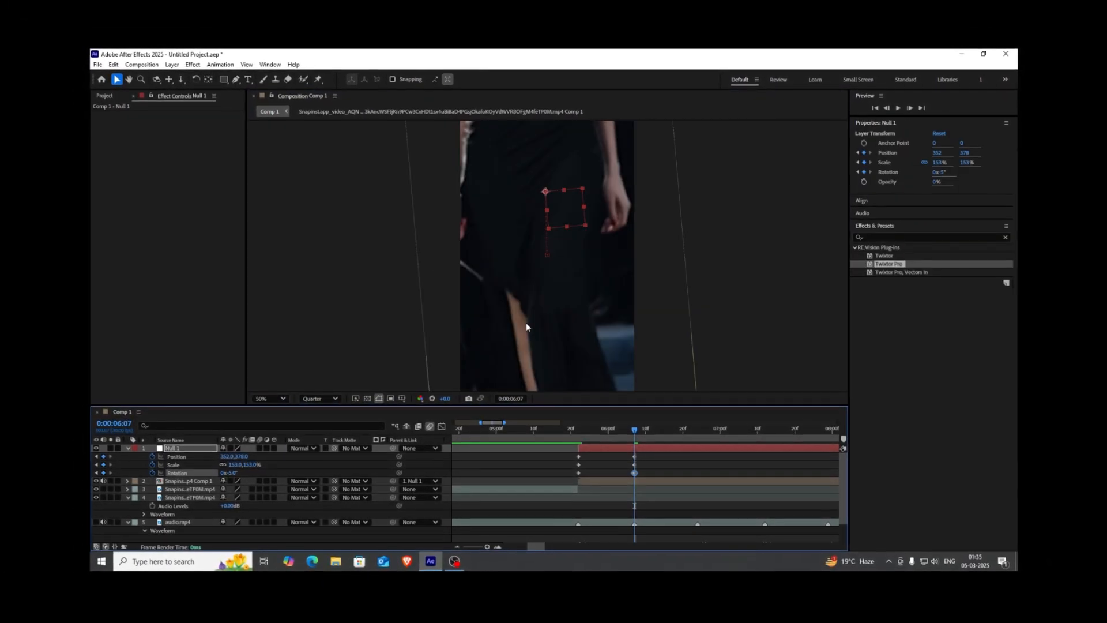
drag(562, 221, 560, 213)
Step: At the beat at 0:00:06:24, rotate Null 1 to 3°, enlarge its scale to about 175% and reposition it
scroll(579, 244, down, 2)
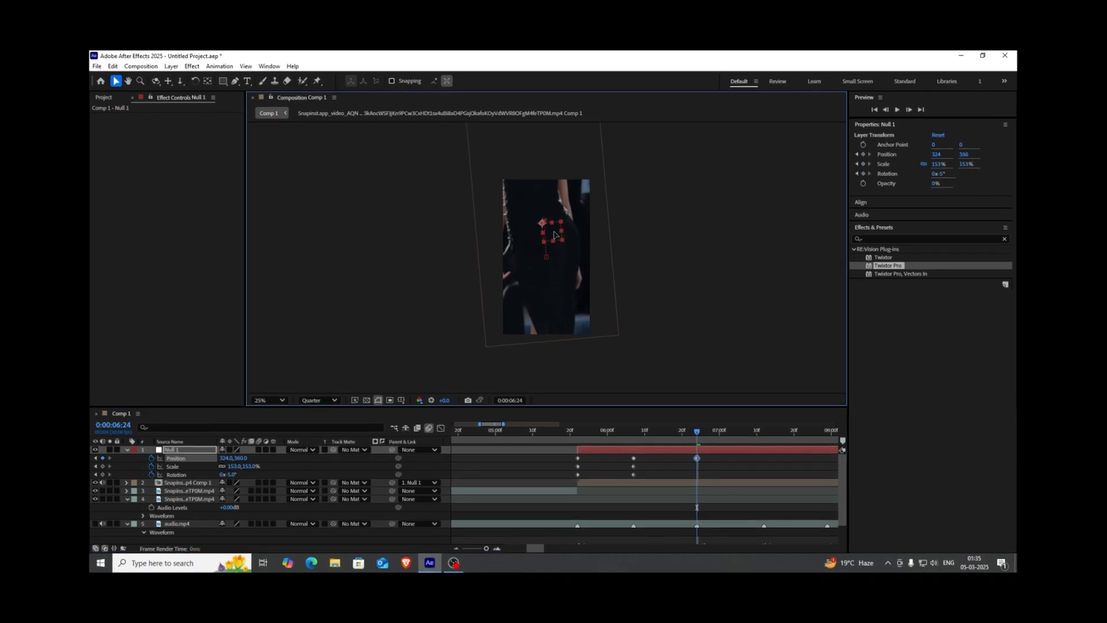
drag(227, 475, 248, 471)
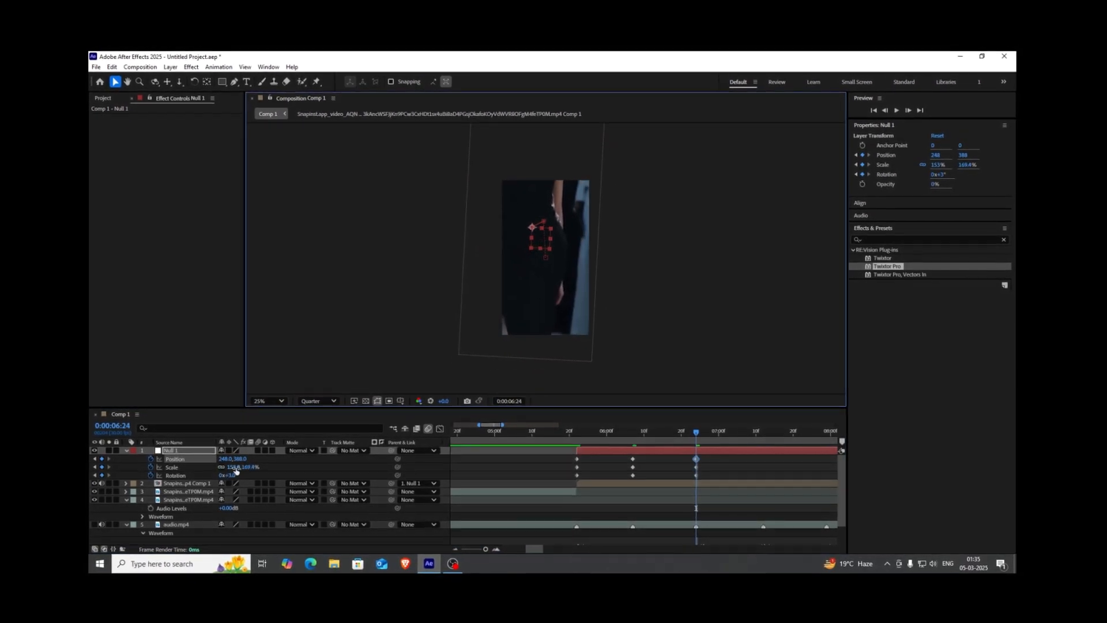
Step: At 0:00:07:12, move Null 1 to about 372, 768, scale it to 146.1, 161.8% and reset its rotation to 0°
click(760, 434)
drag(538, 248, 578, 228)
drag(550, 345, 559, 294)
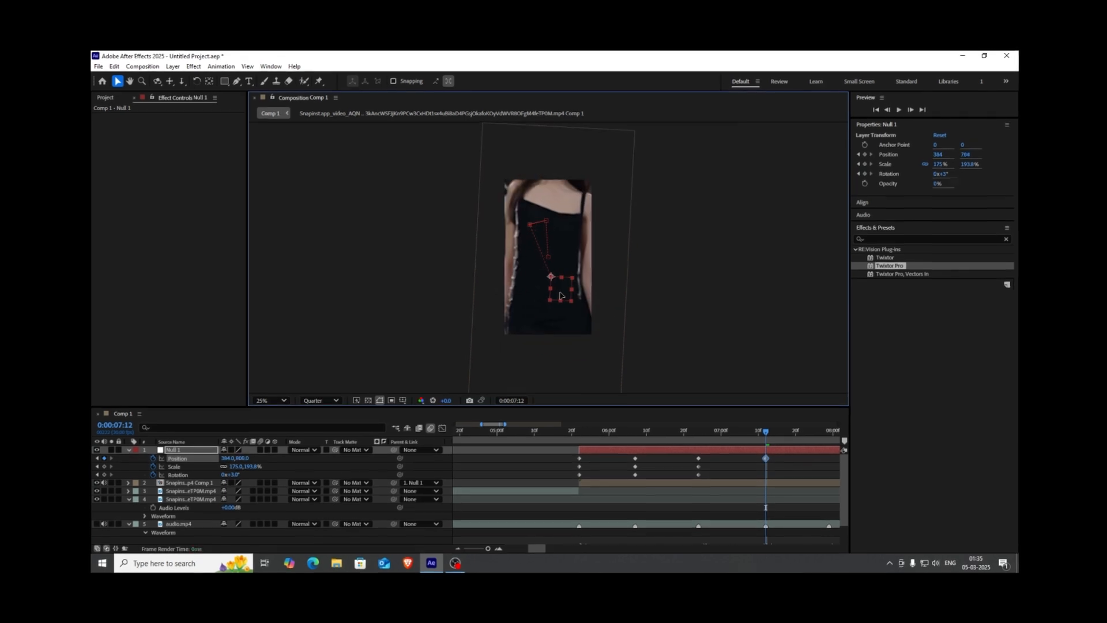
drag(252, 466, 235, 474)
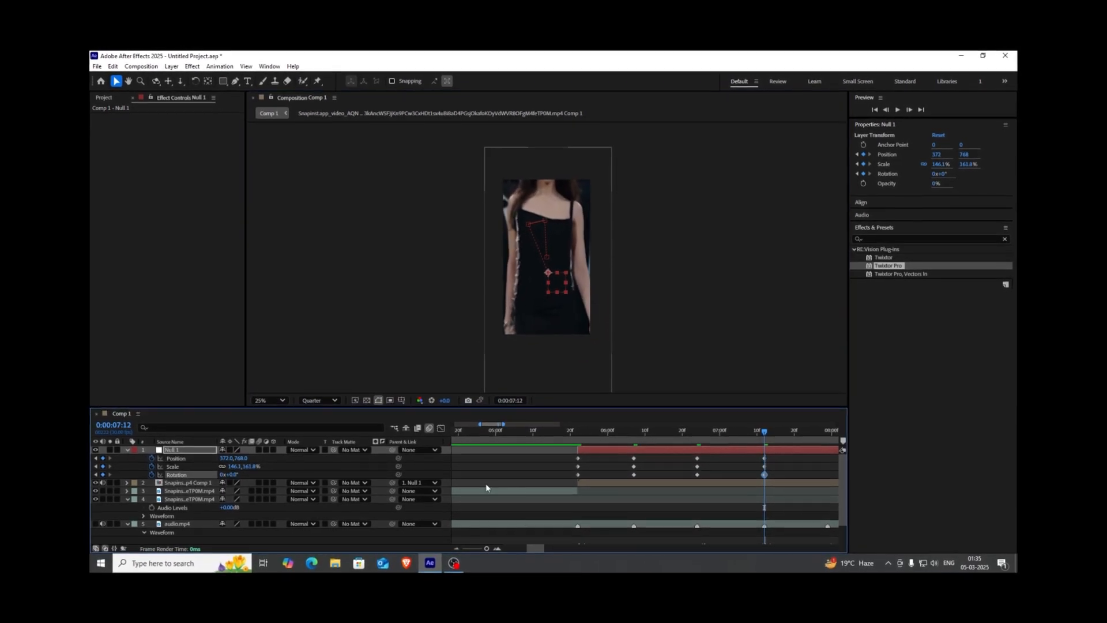
Step: At 0:00:07:29, move Null 1 to about 340, 1196, scale it to 177.1, 196.1% and rotate it to 1°
drag(559, 282, 555, 313)
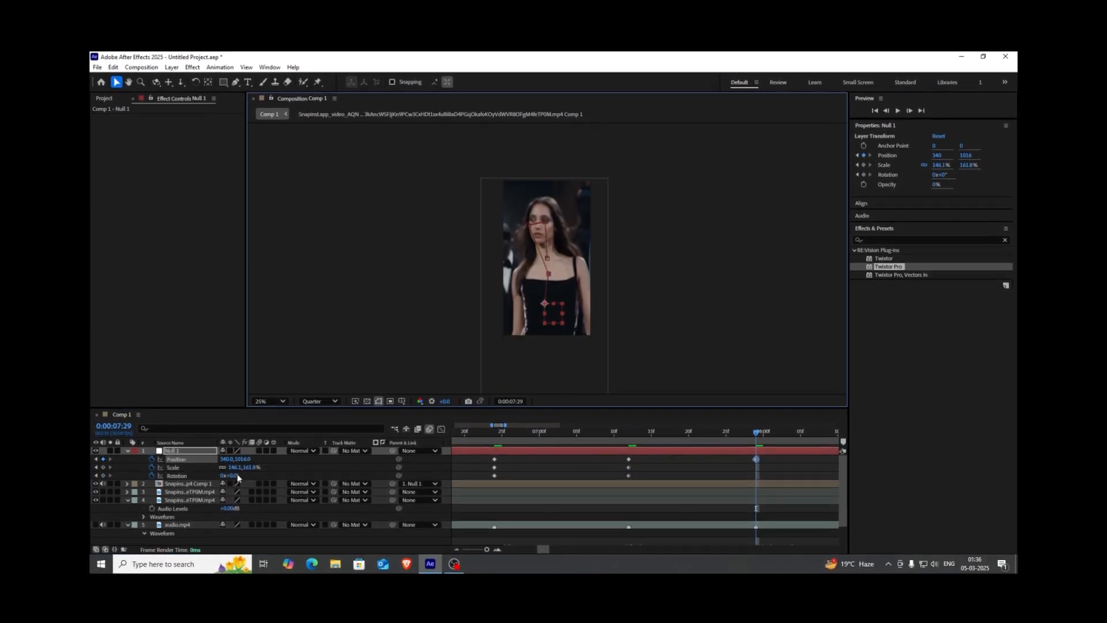
drag(237, 467, 255, 467)
drag(560, 319, 560, 341)
drag(233, 475, 234, 476)
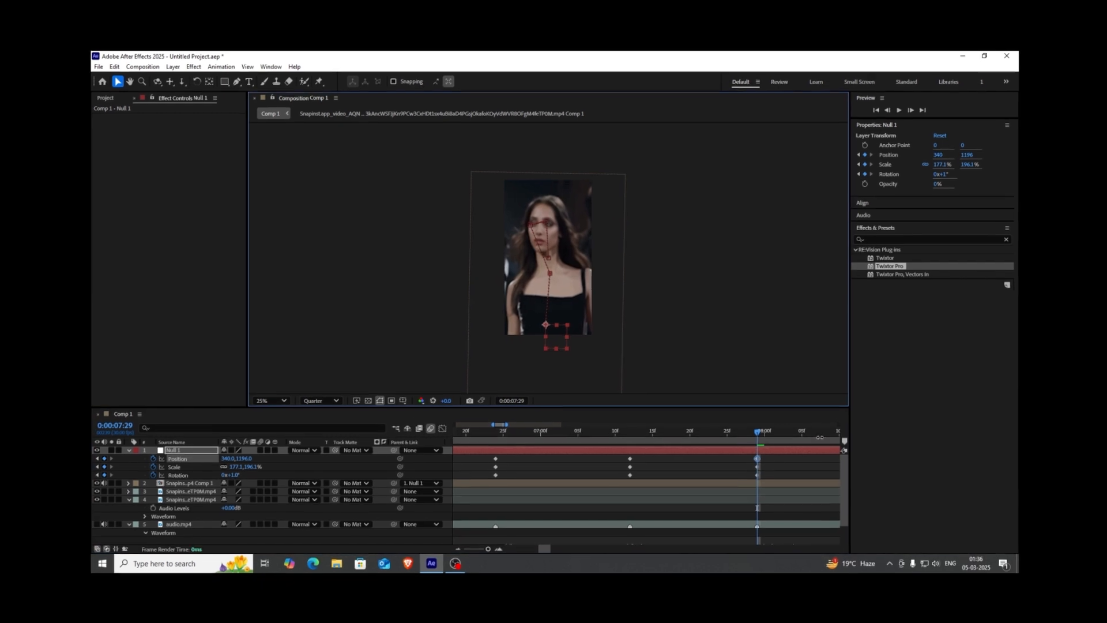
Step: At the beat at 0:00:08:16, raise Null 1's position slightly and rotate it to -2°
key(minus)
click(645, 433)
drag(558, 330, 558, 312)
drag(233, 475, 230, 475)
Step: At 0:00:09:02, scale Null 1 to about 206.1, 228.2% and shift it up and to the left
drag(559, 309, 551, 203)
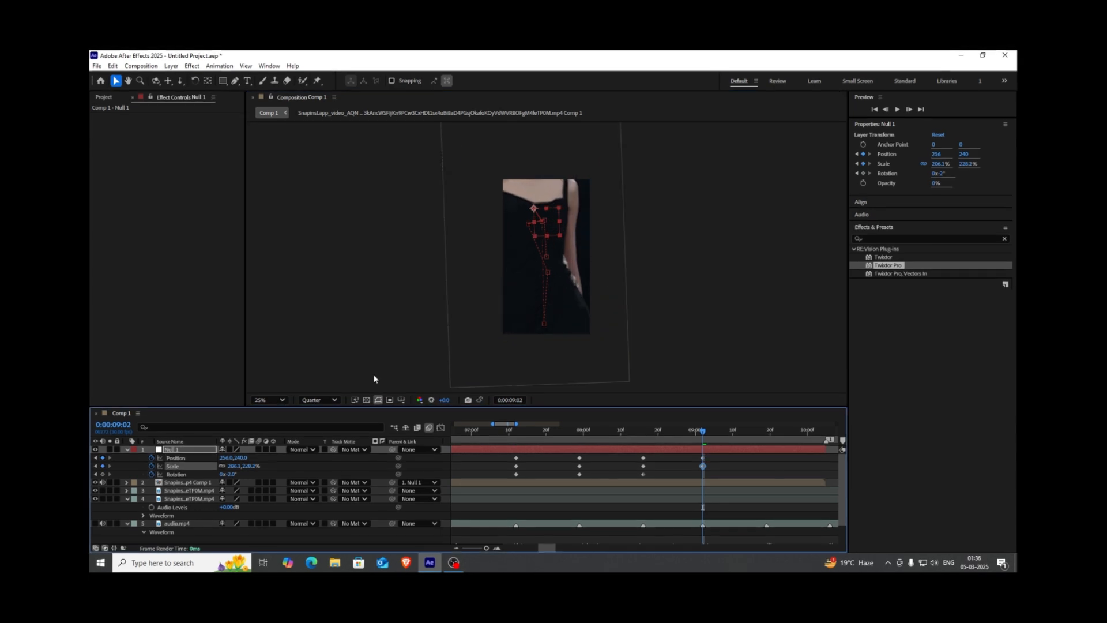
drag(553, 227, 542, 203)
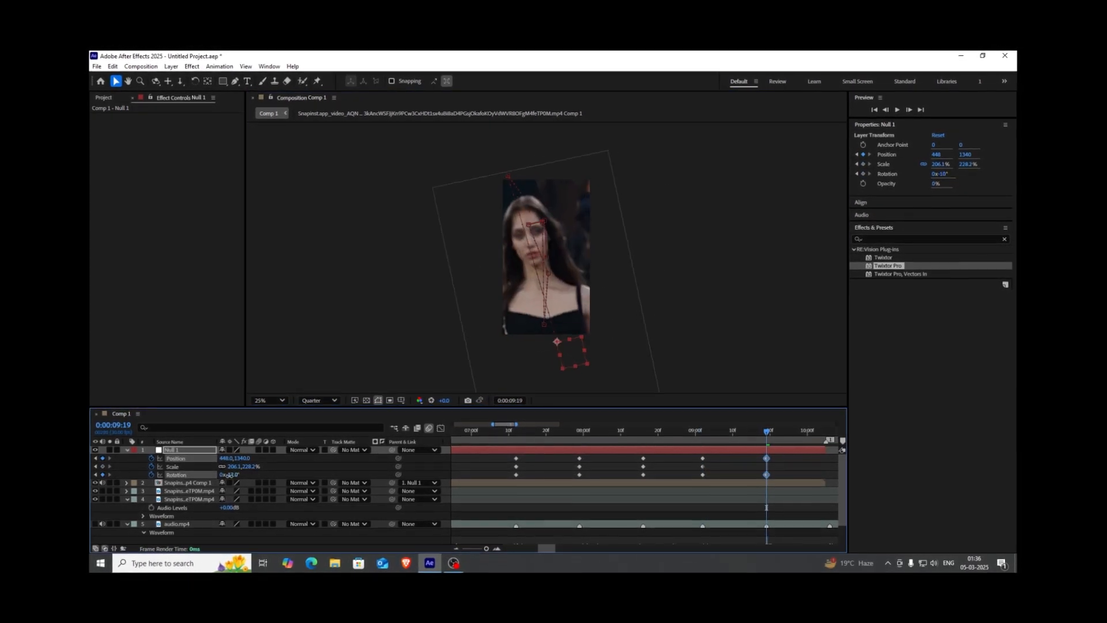
Step: At 0:00:09:19, rotate Null 1 to 2°, scale it to 168.1, 186.1% and move it to about 376, 1132
drag(229, 476, 238, 476)
drag(570, 367, 562, 365)
drag(232, 467, 227, 466)
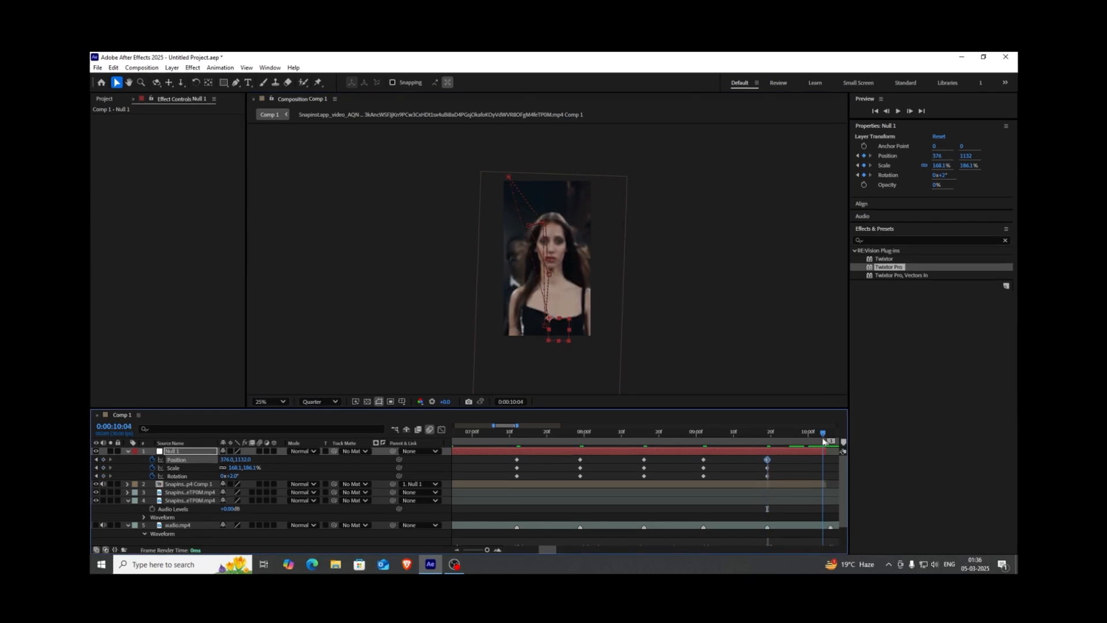
Step: Copy an earlier beat's Position, Scale and Rotation keyframes on Null 1 and paste them at the clip's end
click(826, 434)
scroll(472, 464, down, 4)
scroll(461, 461, left, 3)
click(598, 433)
drag(598, 454, 611, 477)
scroll(729, 456, up, 4)
click(749, 433)
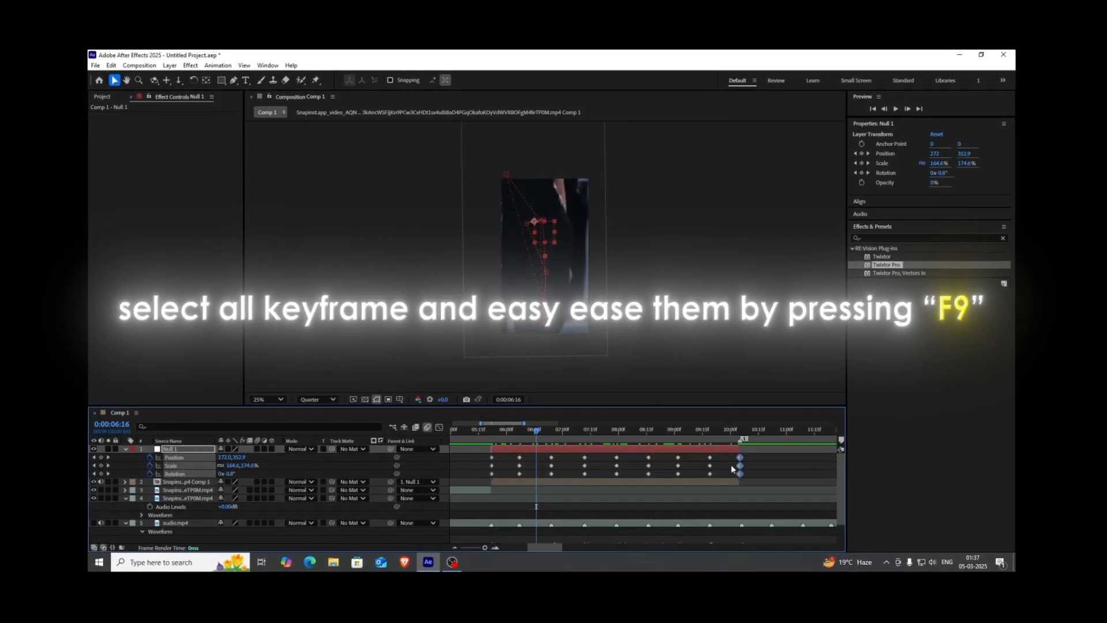
Step: Easy-ease all of Null 1's Position, Scale and Rotation keyframes and display their speed graph
drag(764, 454, 575, 482)
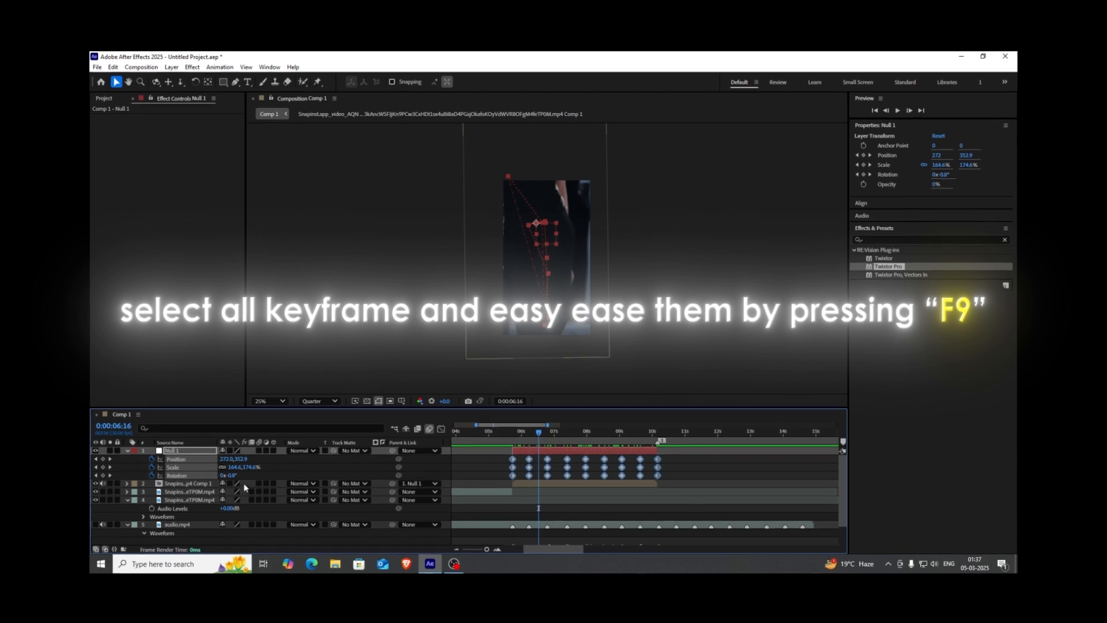
key(F9)
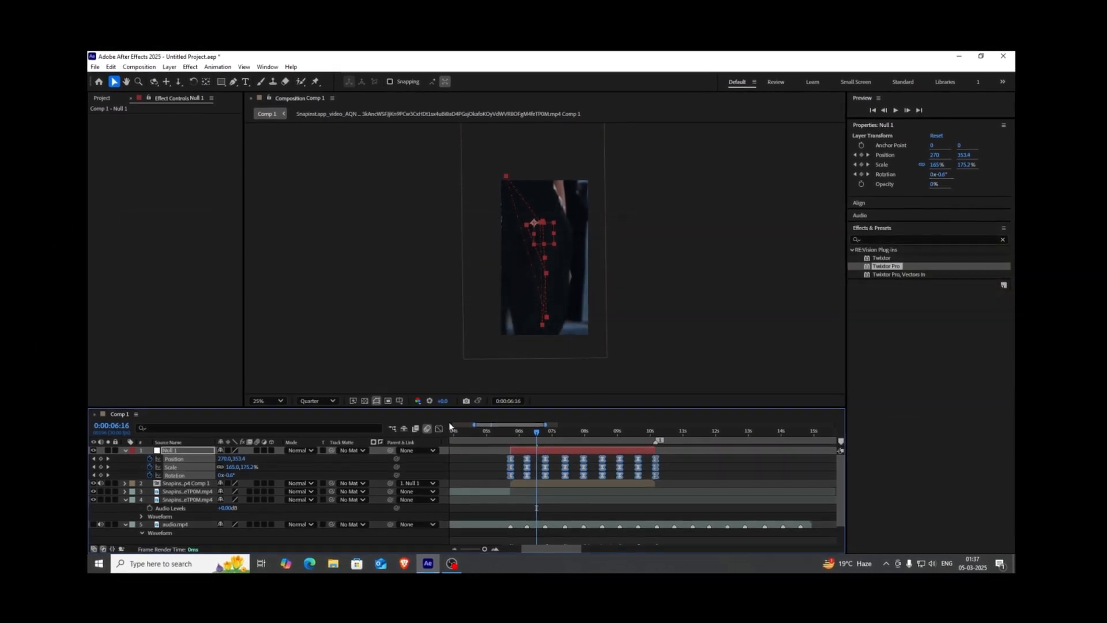
click(440, 429)
right_click(541, 465)
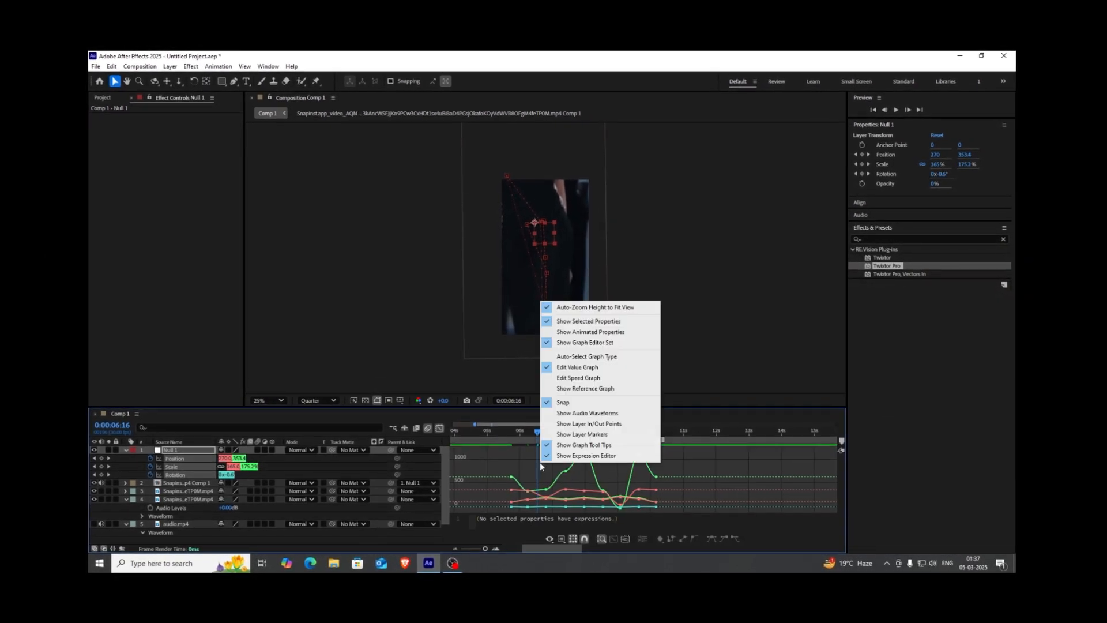
click(578, 377)
Step: Reshape the keyframes' speed curves so each beat starts with a sharp spike and decays gradually, and leave the graph view
drag(524, 500, 674, 513)
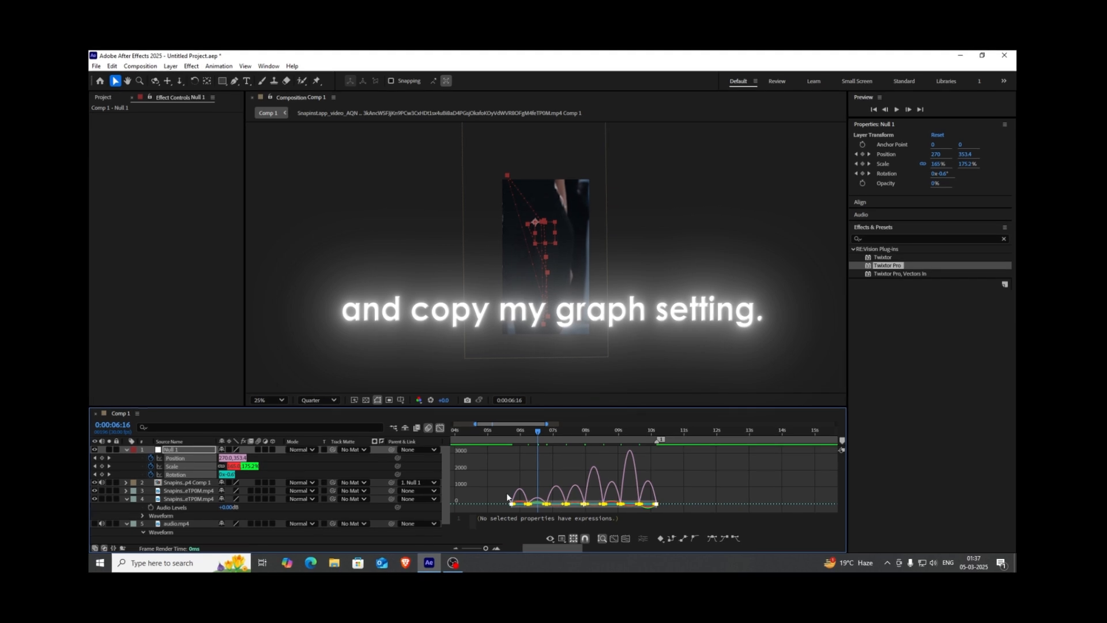
drag(507, 502, 492, 510)
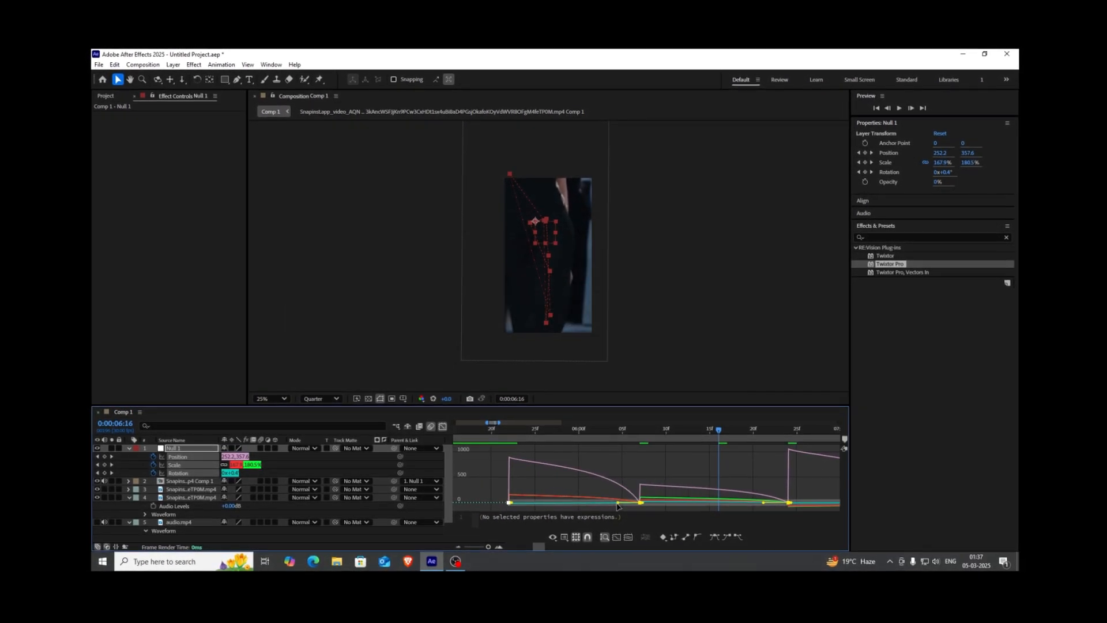
drag(575, 510, 497, 505)
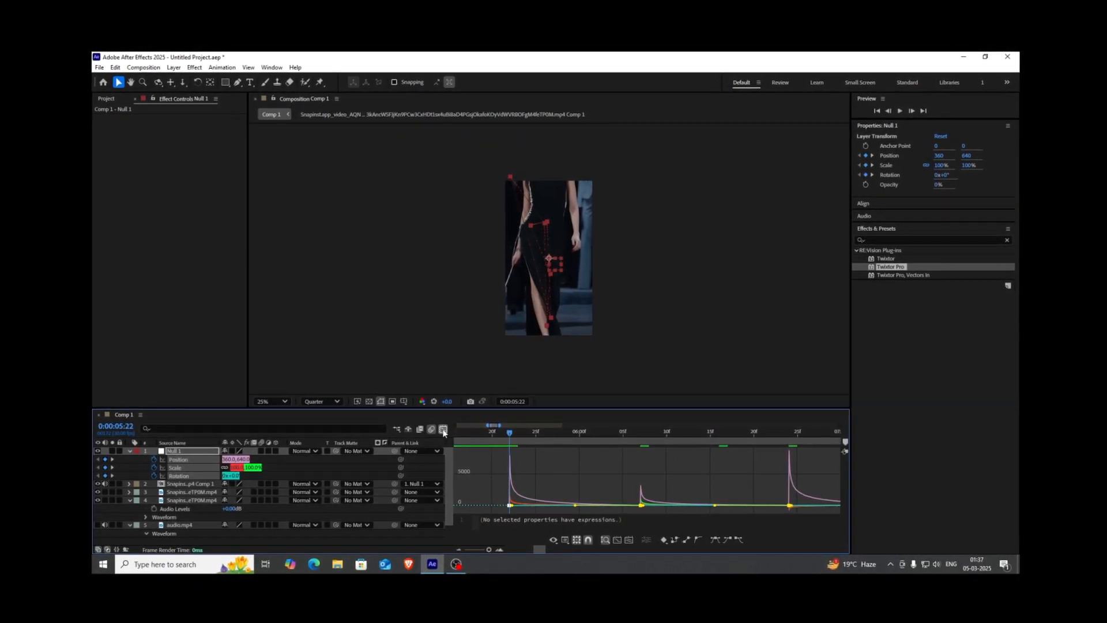
click(444, 430)
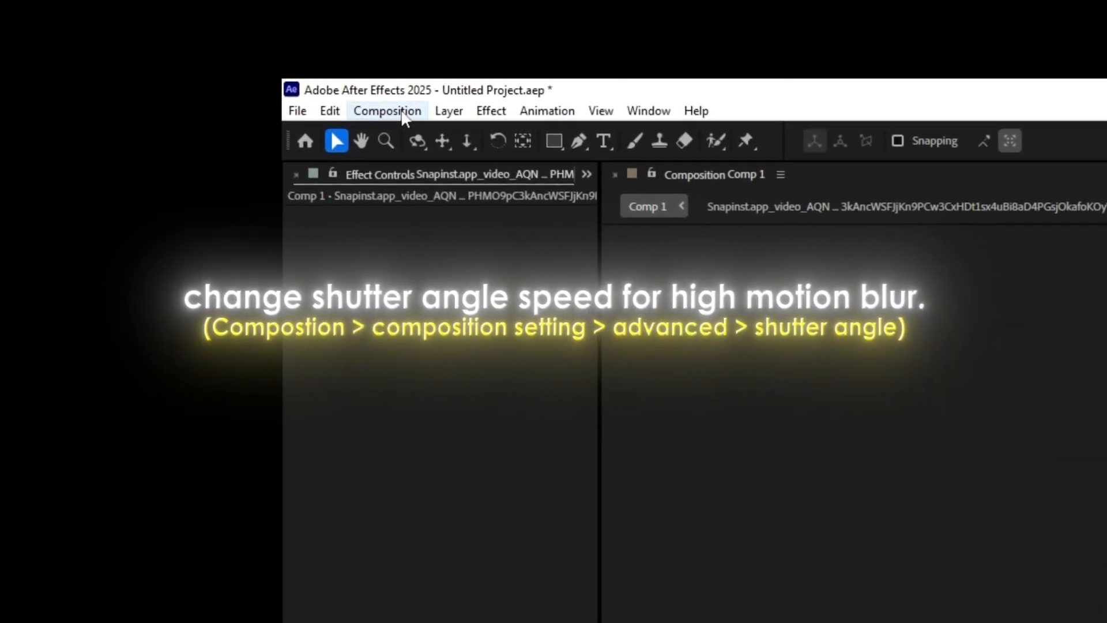
Step: Set the shutter angle to 470° in Comp 1's advanced composition settings
click(388, 111)
click(435, 162)
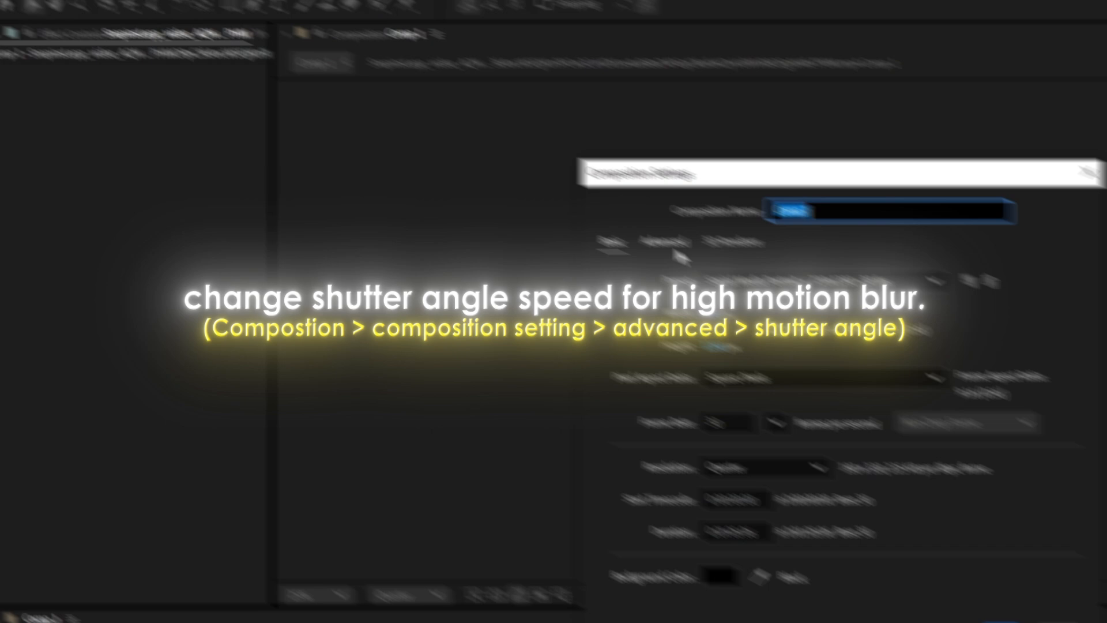
click(1002, 393)
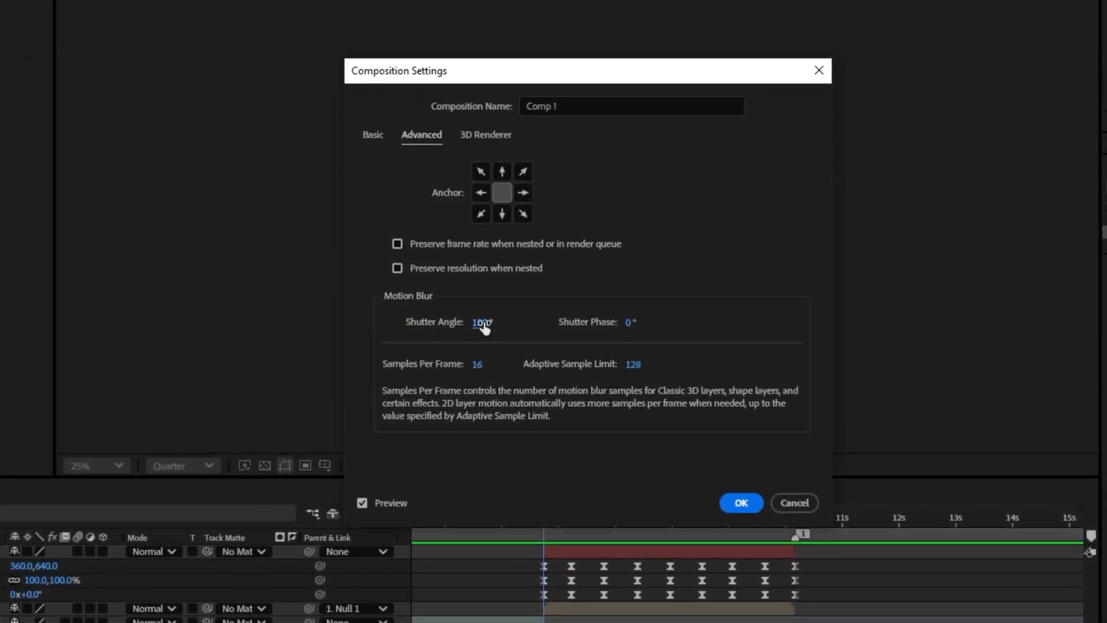
drag(597, 341, 757, 347)
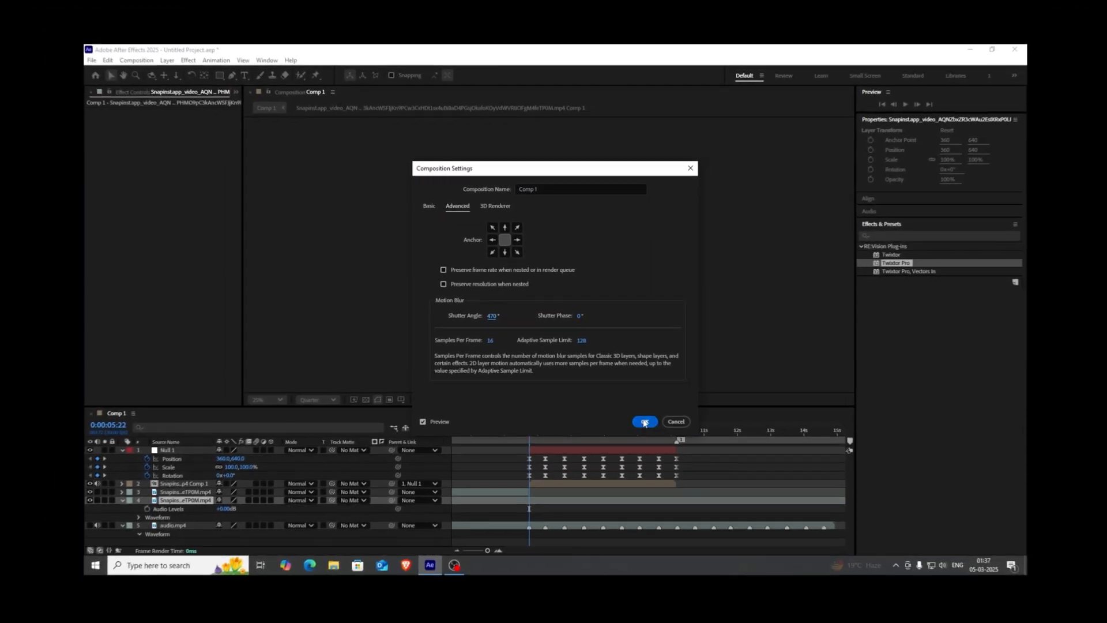
click(644, 421)
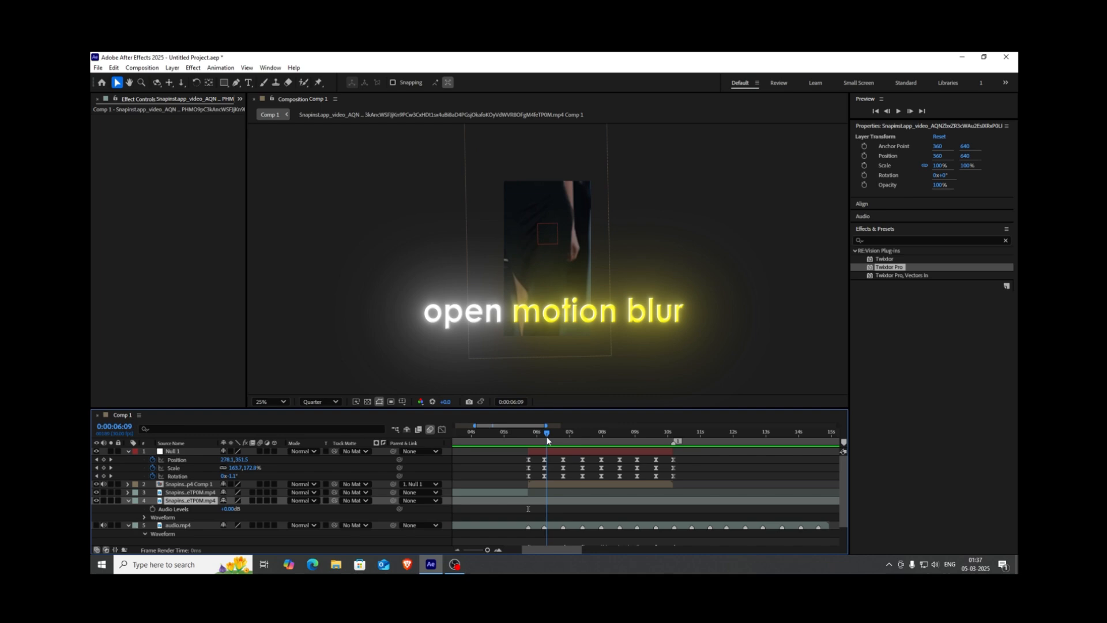
Step: Enable motion blur on the nested clip layer and scrub through the beats to check the blur
mouse_move(548, 440)
mouse_down()
mouse_move(528, 439)
mouse_move(546, 439)
mouse_up()
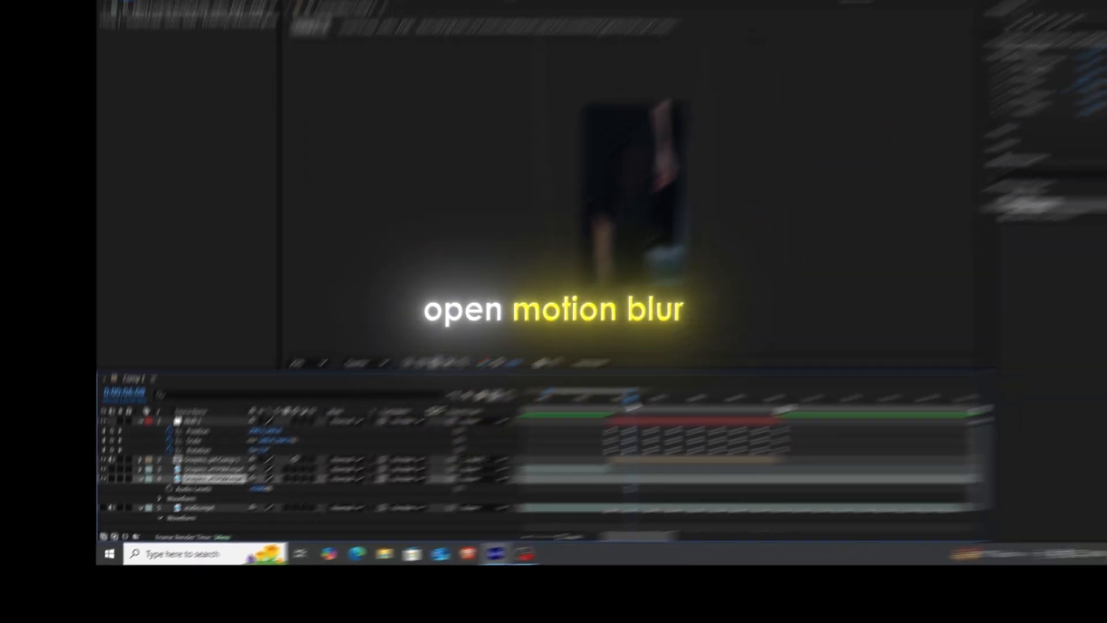
drag(630, 406, 754, 448)
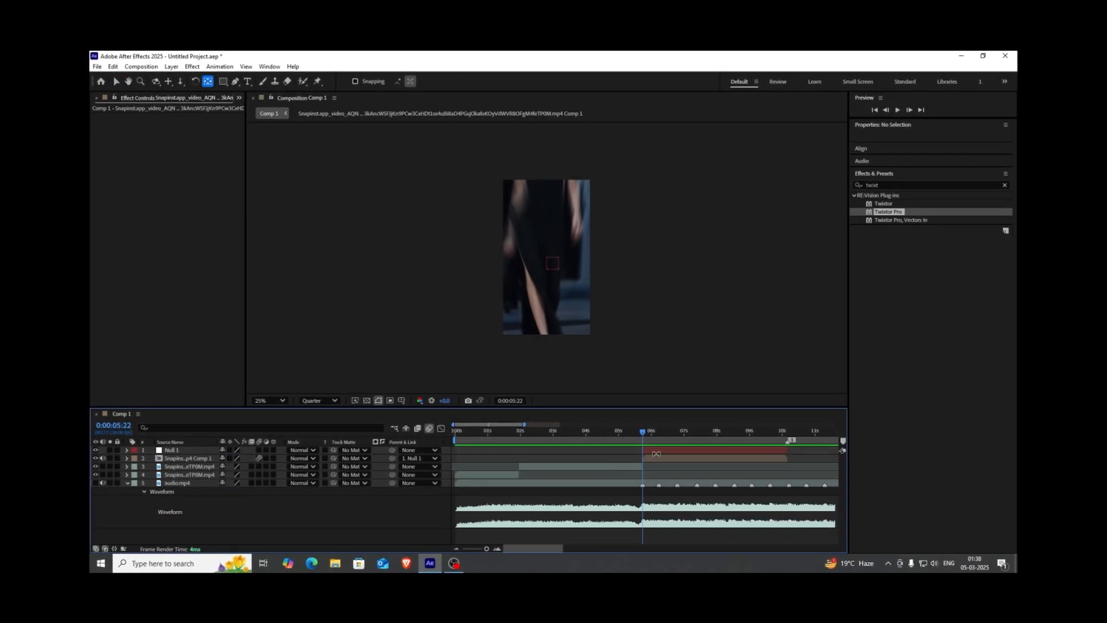
Step: Search the effects for "expos", apply Exposure to the nested clip and keyframe its Exposure value at 0:00:05:22
click(875, 239)
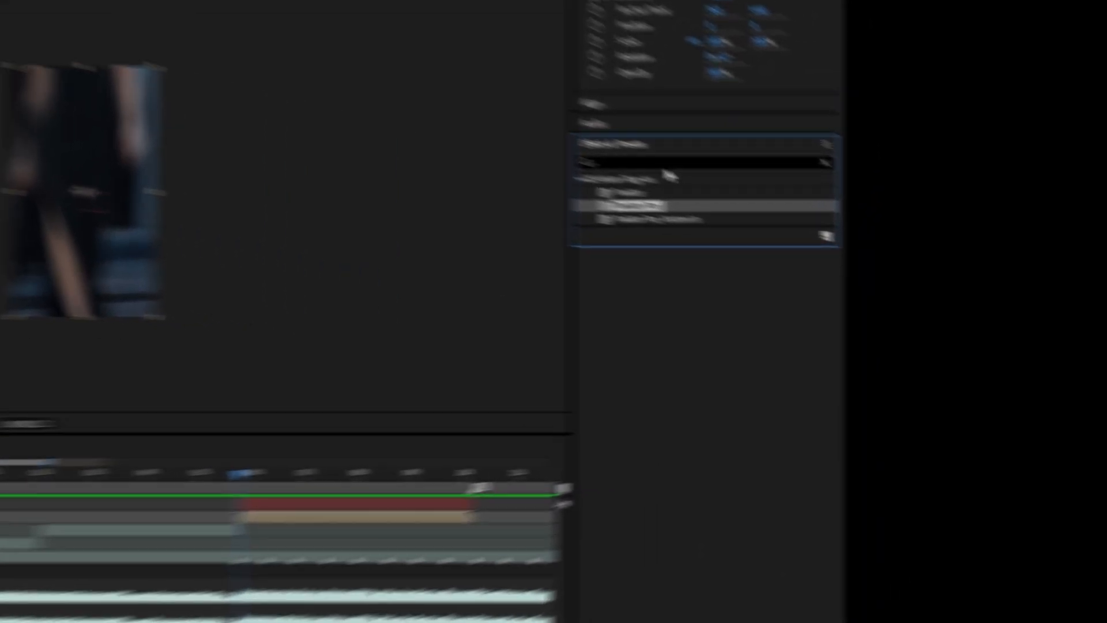
click(824, 162)
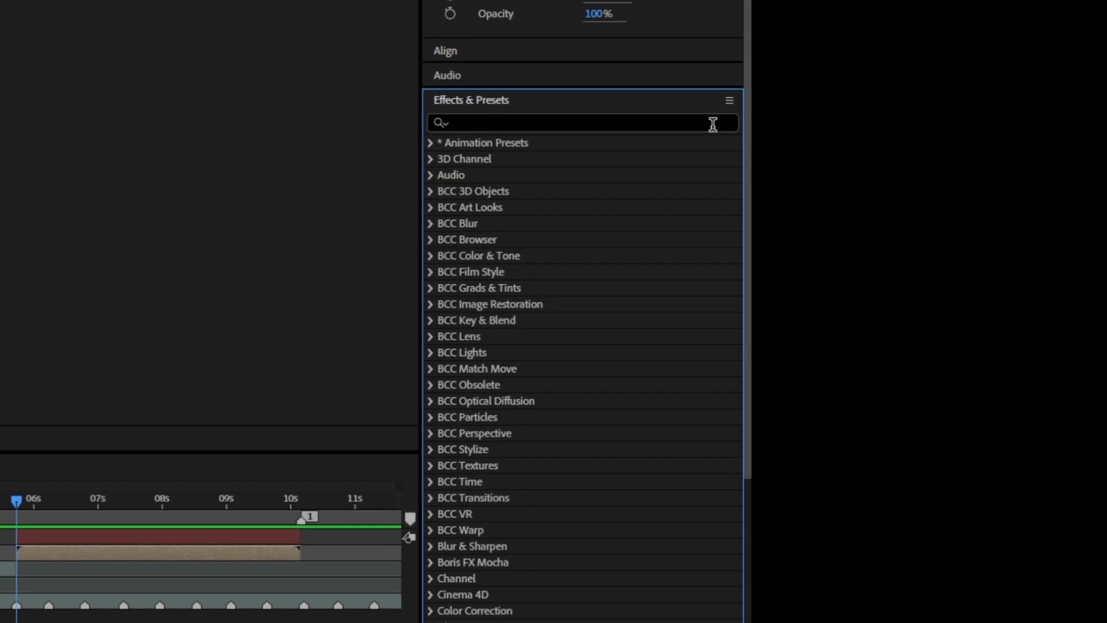
text(ex)
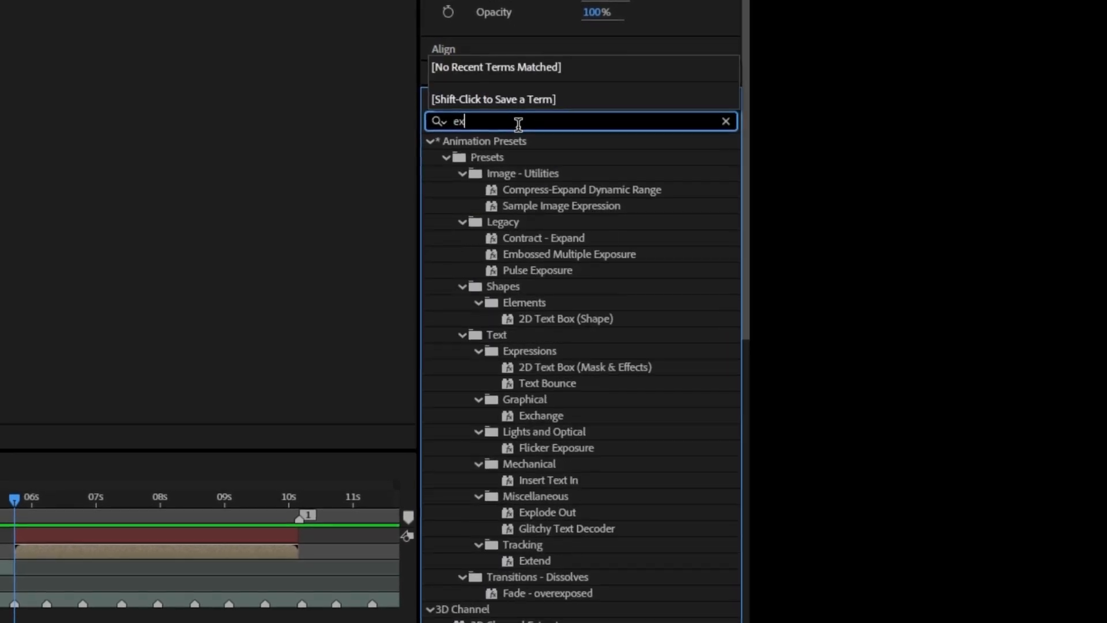
text(pos)
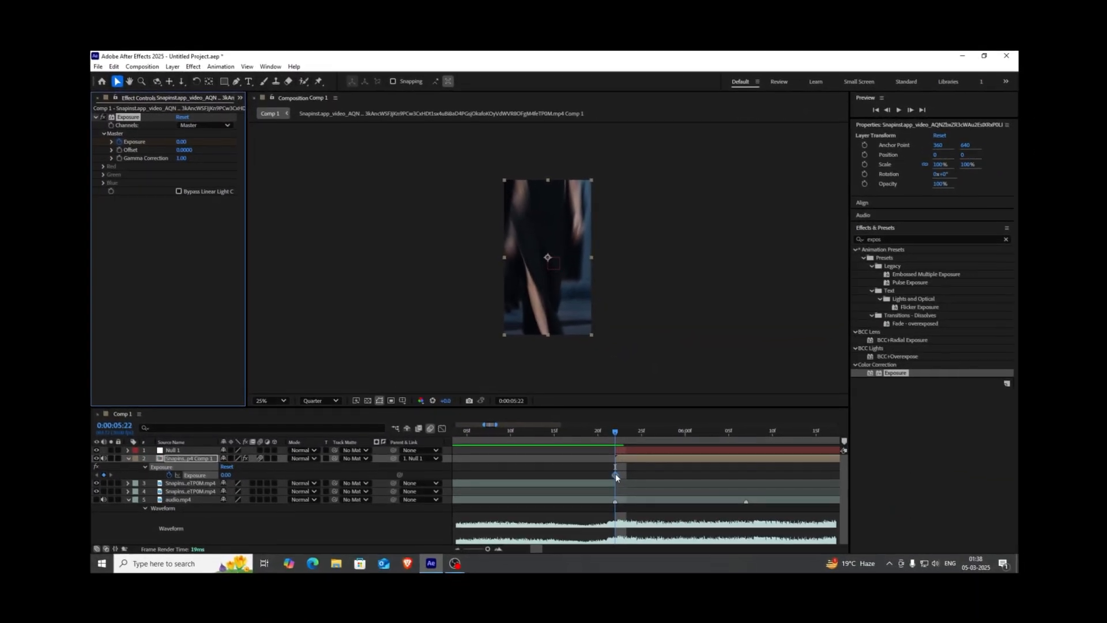
Step: Move the zero Exposure keyframe to just before the next beat and set Exposure to 2 at 0:00:05:22
drag(615, 477, 741, 492)
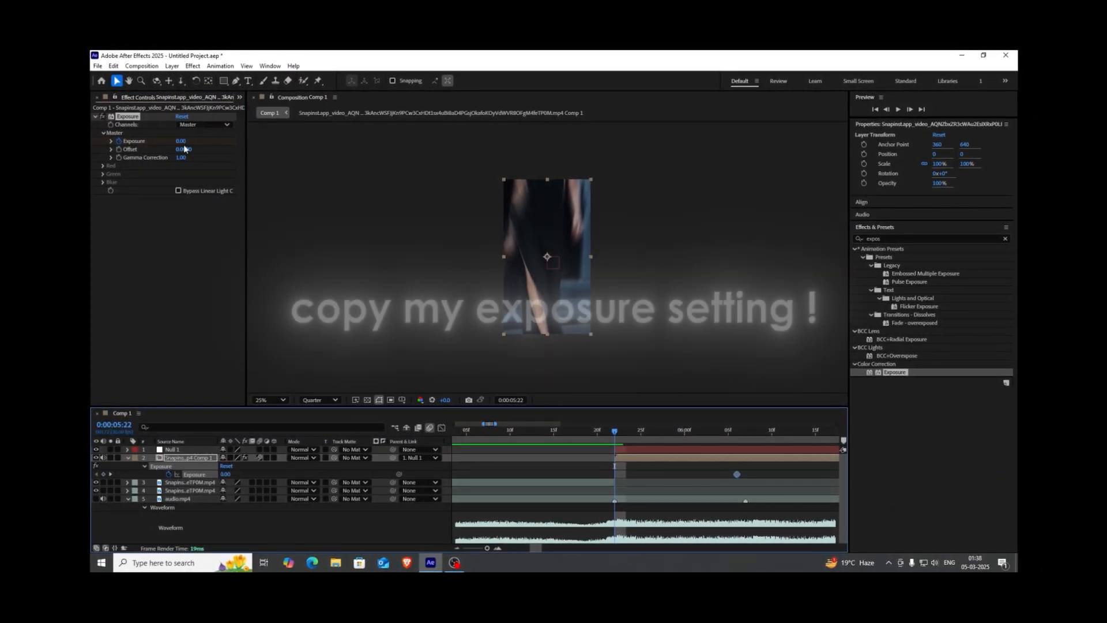
click(182, 142)
text(2)
key(Return)
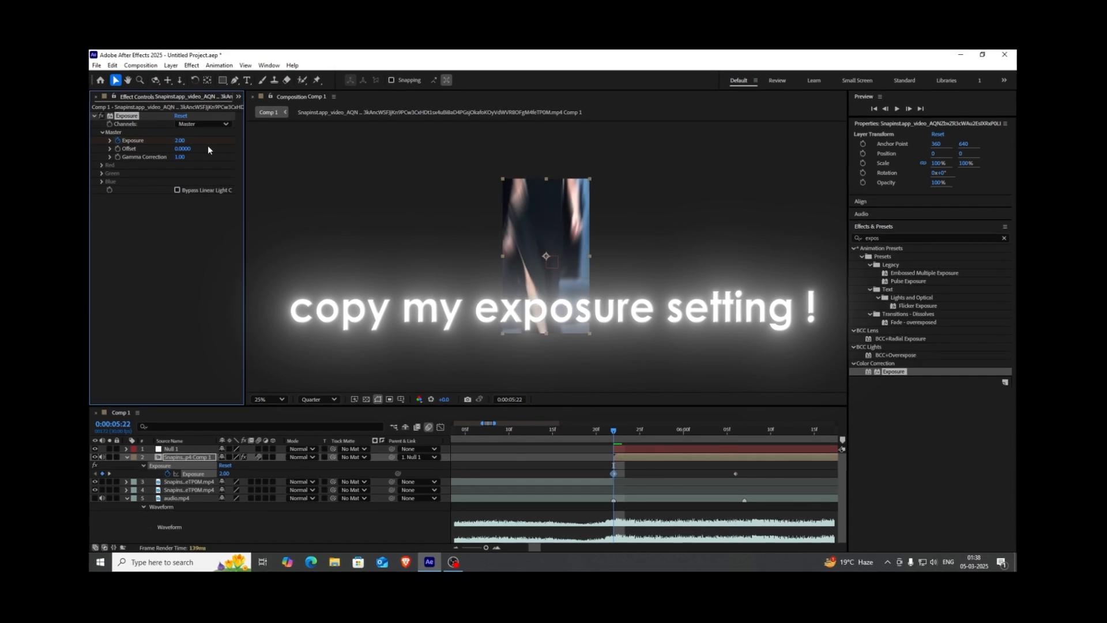
Step: Paste the Exposure flash keyframes at each following beat marker up to the end of the nested clip
click(745, 430)
key(minus)
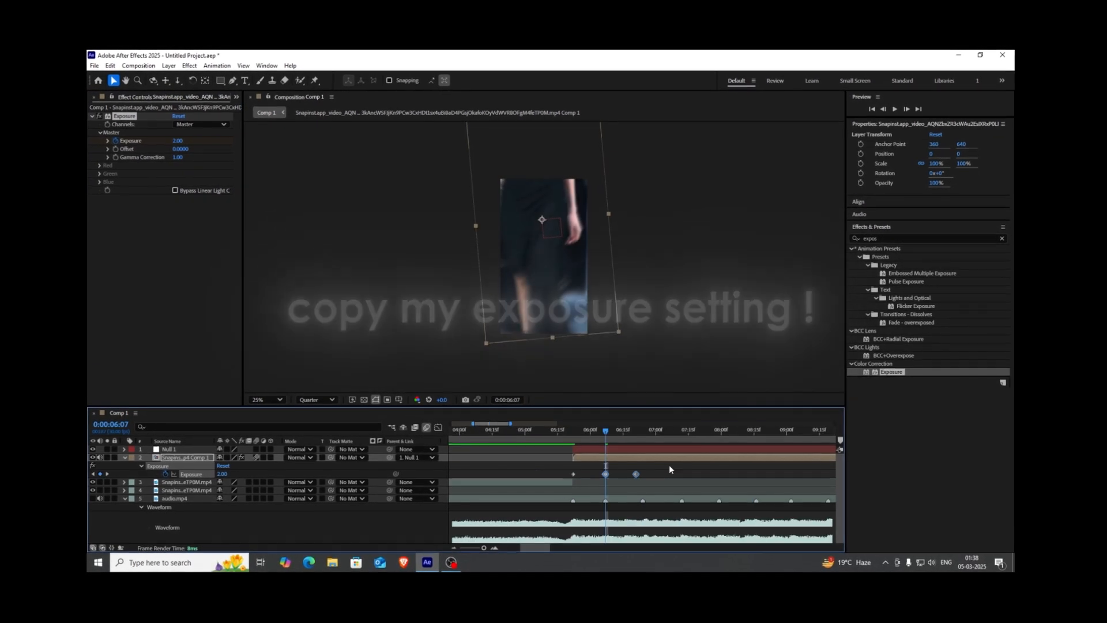
click(563, 433)
drag(707, 477, 716, 477)
click(723, 433)
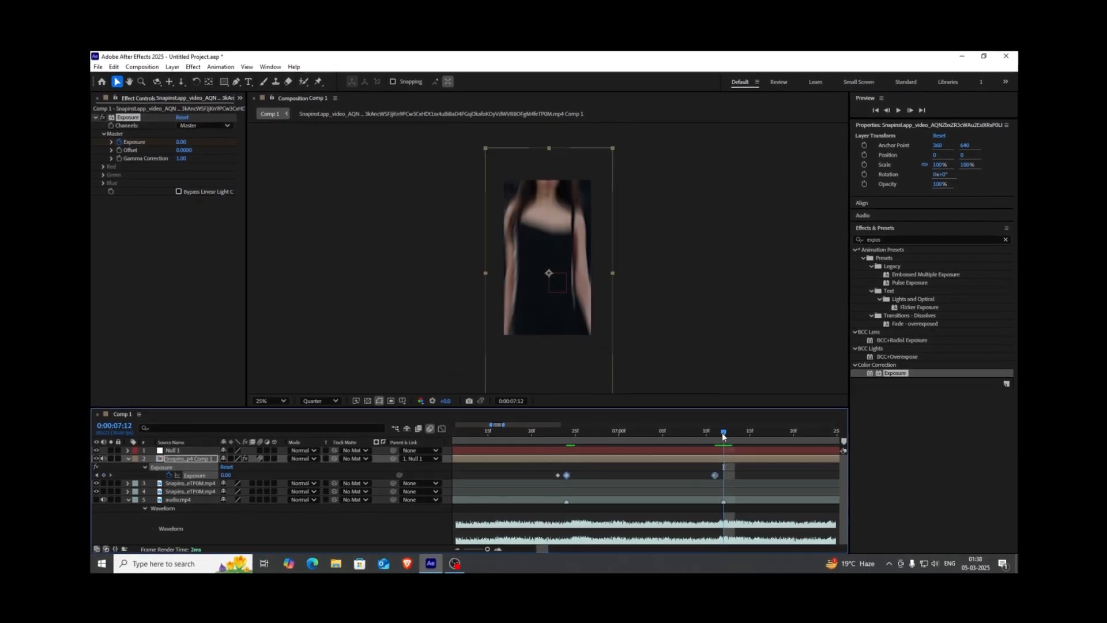
key(ctrl+v)
scroll(634, 477, down, 3)
scroll(689, 477, up, 3)
scroll(614, 476, down, 3)
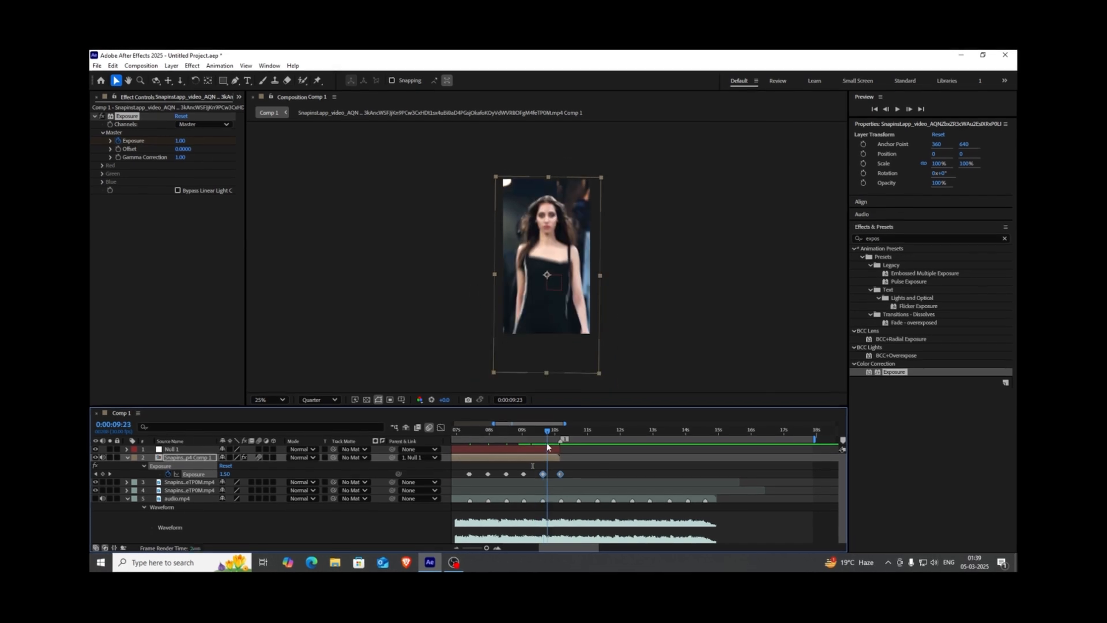
Step: Scrub and play back the beat section to check the exposure flashes
drag(548, 447, 543, 449)
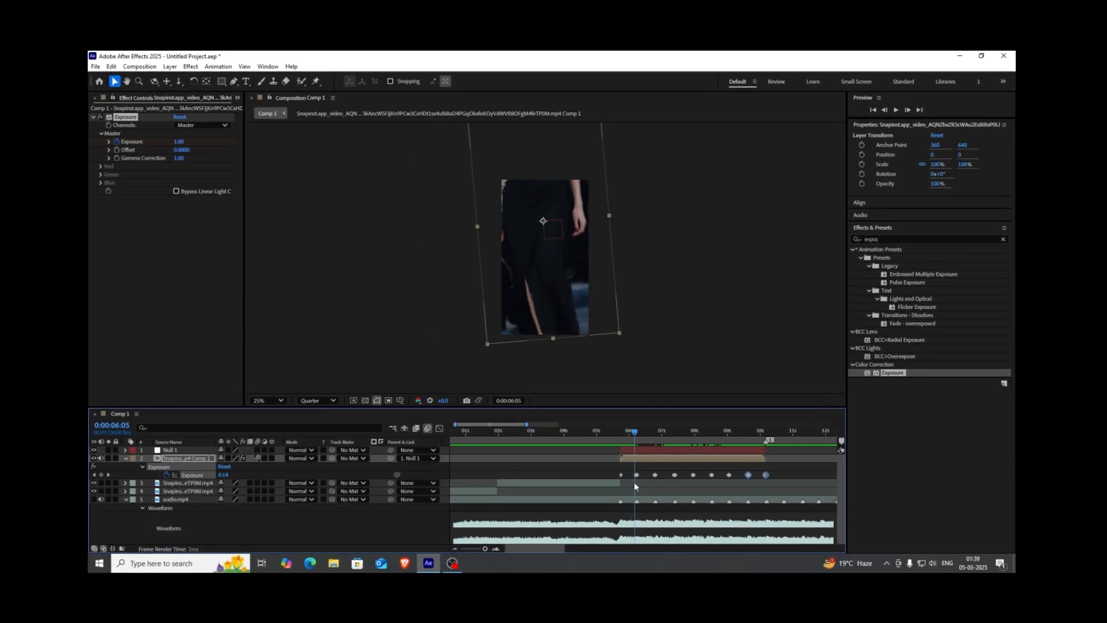
drag(634, 482, 700, 486)
key(space)
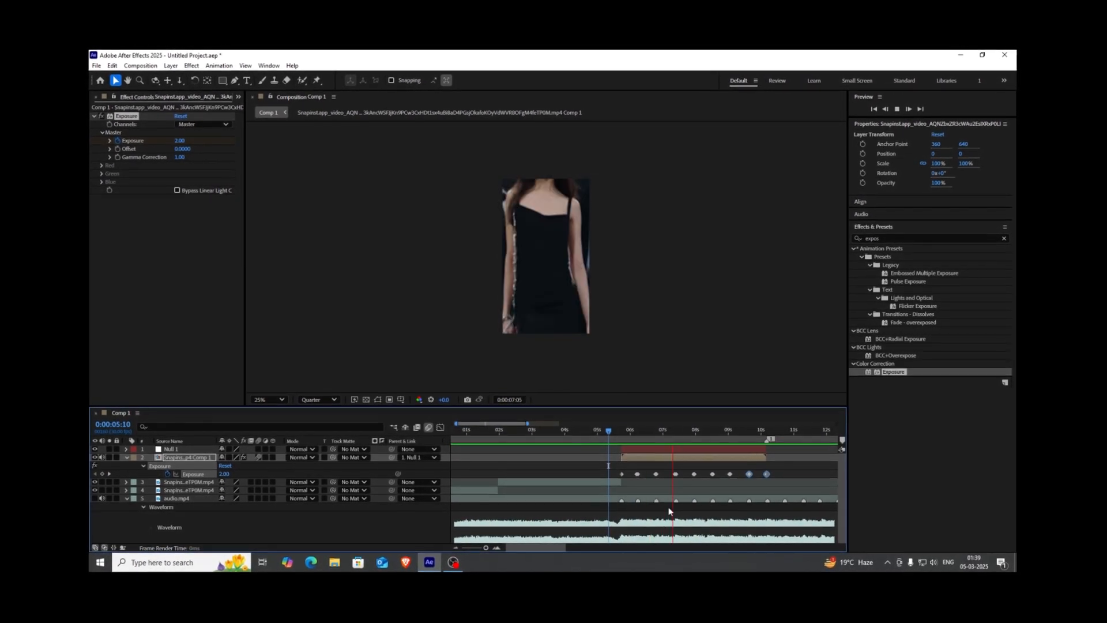
Step: Precompose Null 1 and the nested clip as Pre-comp 1, duplicate it and place the copy directly after the original
click(622, 430)
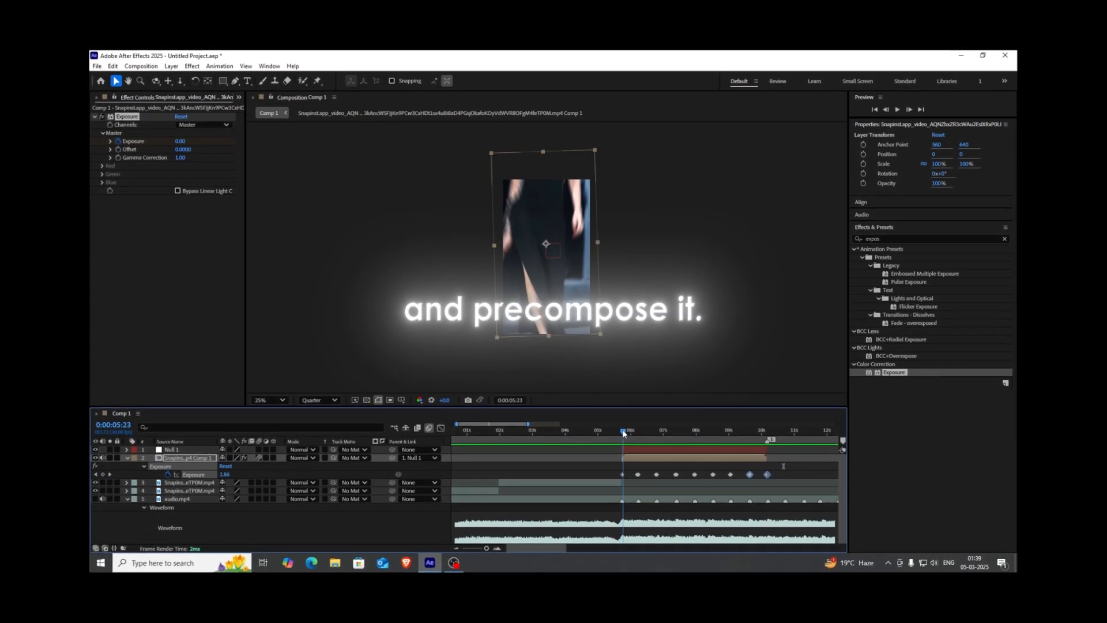
key(ctrl+shift+c)
click(602, 380)
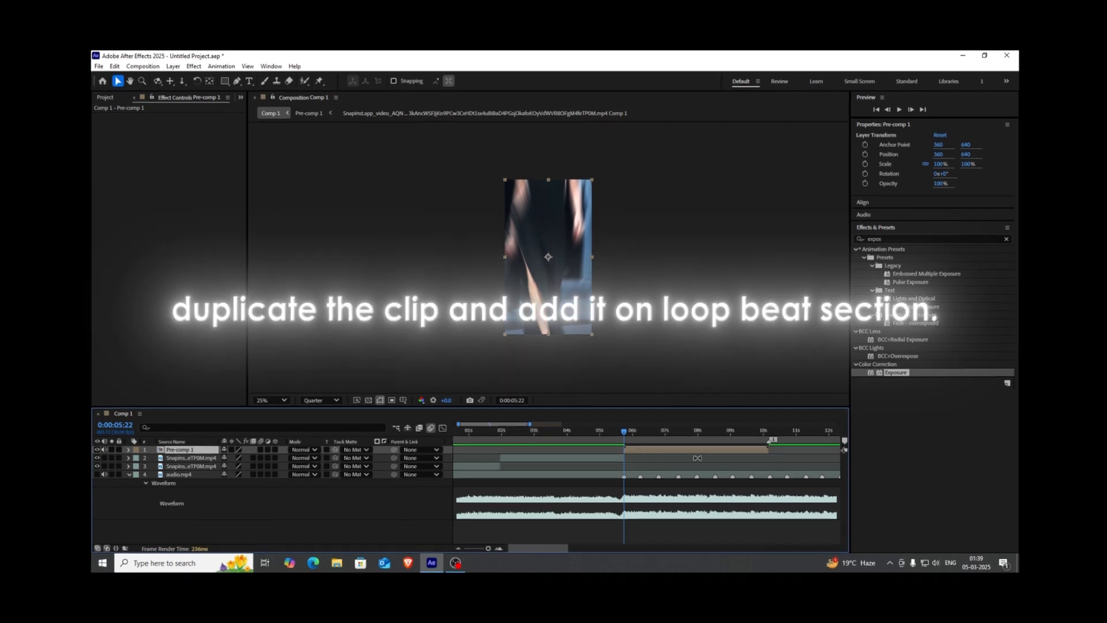
key(ctrl+d)
drag(663, 449, 798, 460)
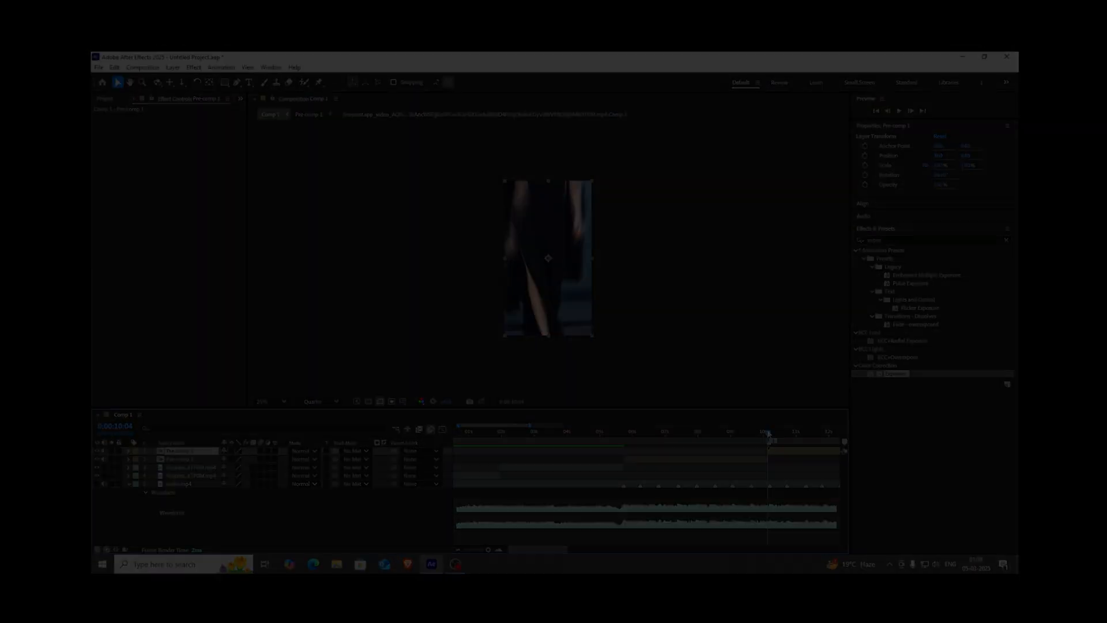